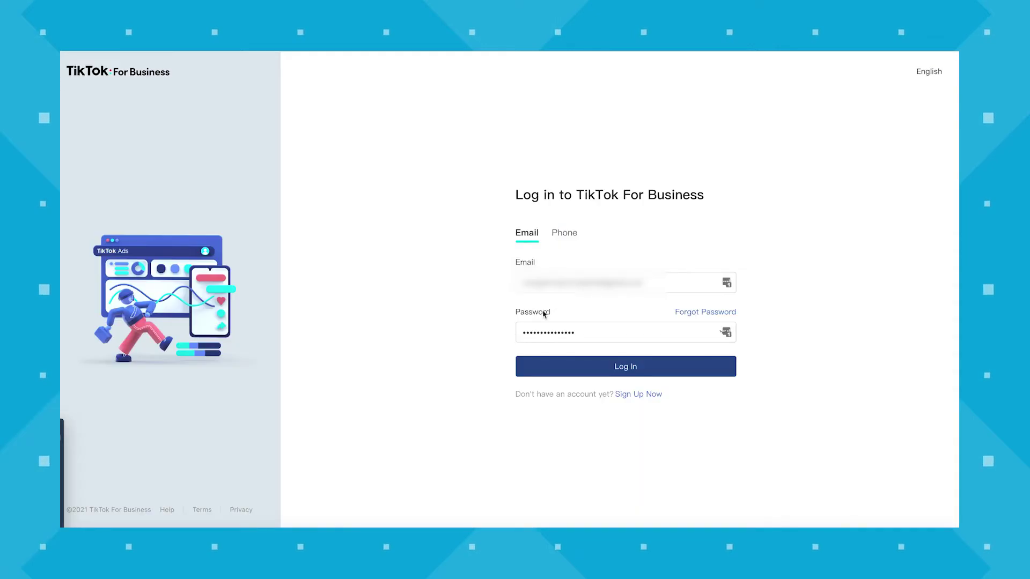
click(599, 369)
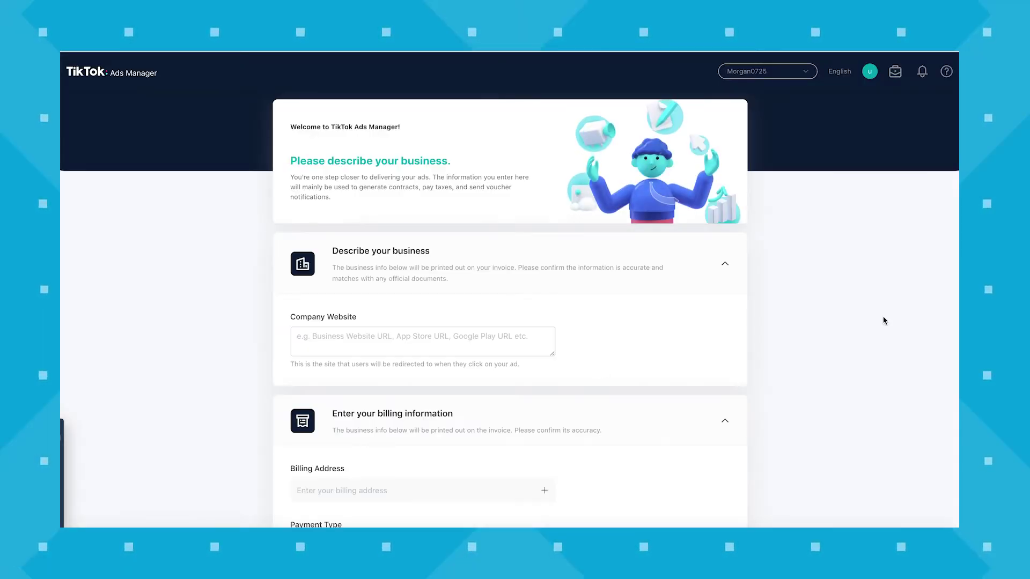
scroll(829, 354, down, 4)
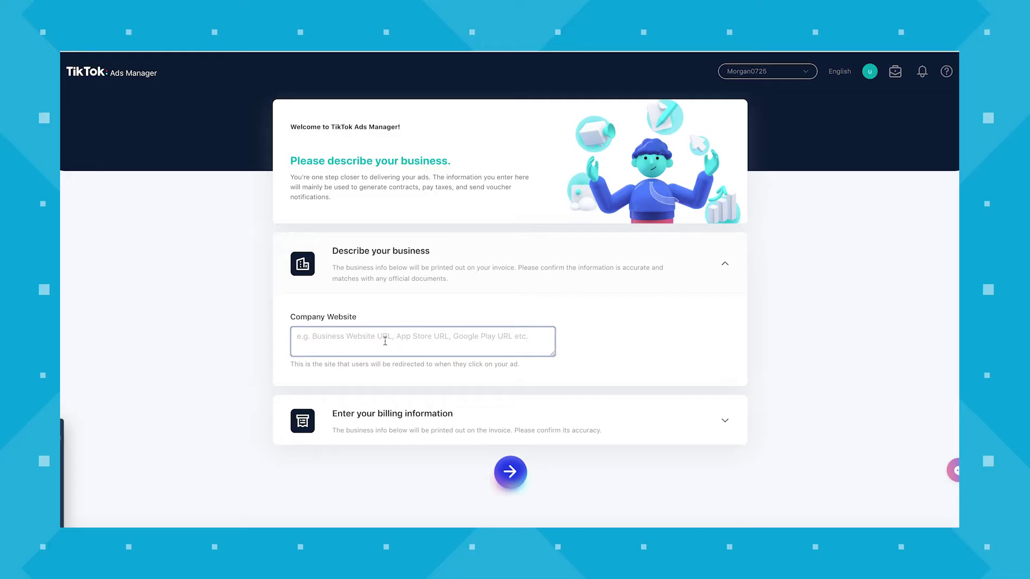
text(www.lyfemarketing.com)
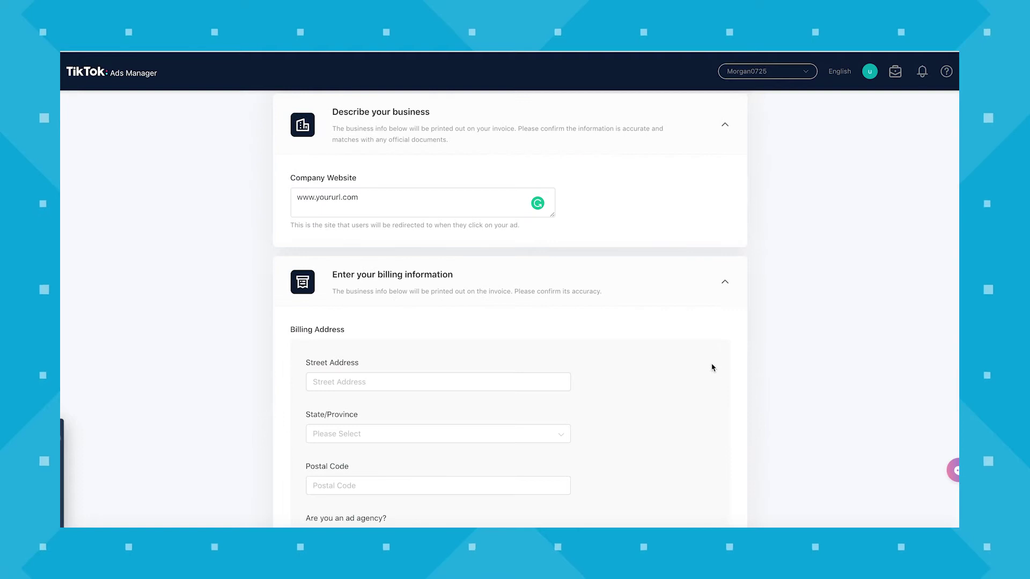
scroll(681, 379, down, 2)
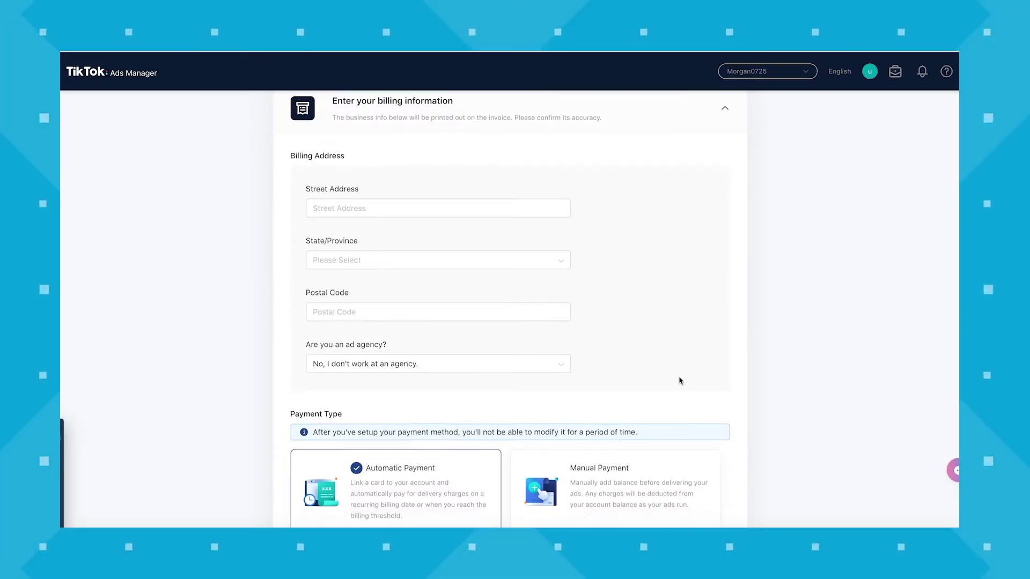
scroll(680, 379, down, 2)
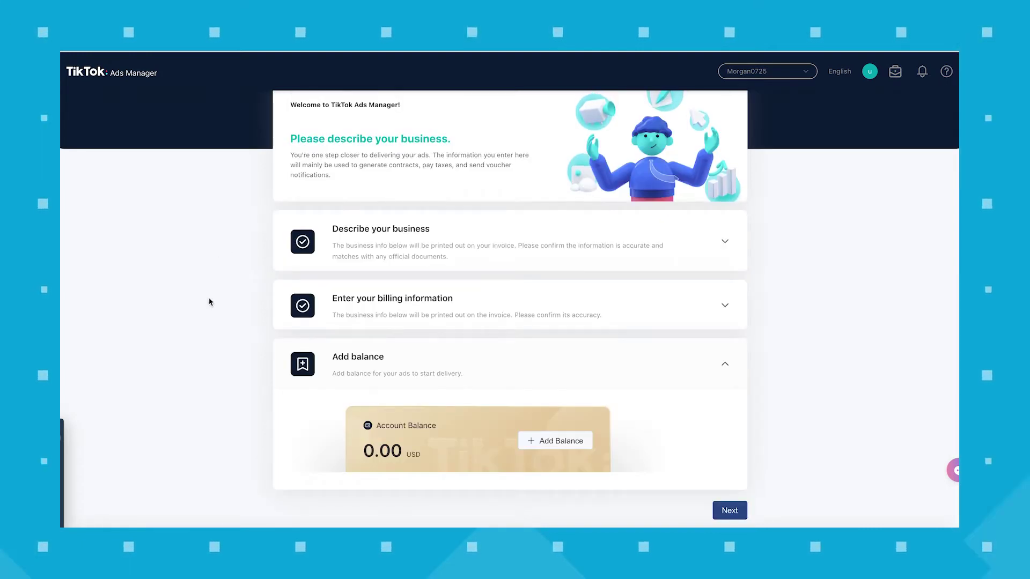
Try adding a 10 USD account balance as far as the payment method choice, and close the dialog without submitting.
click(553, 442)
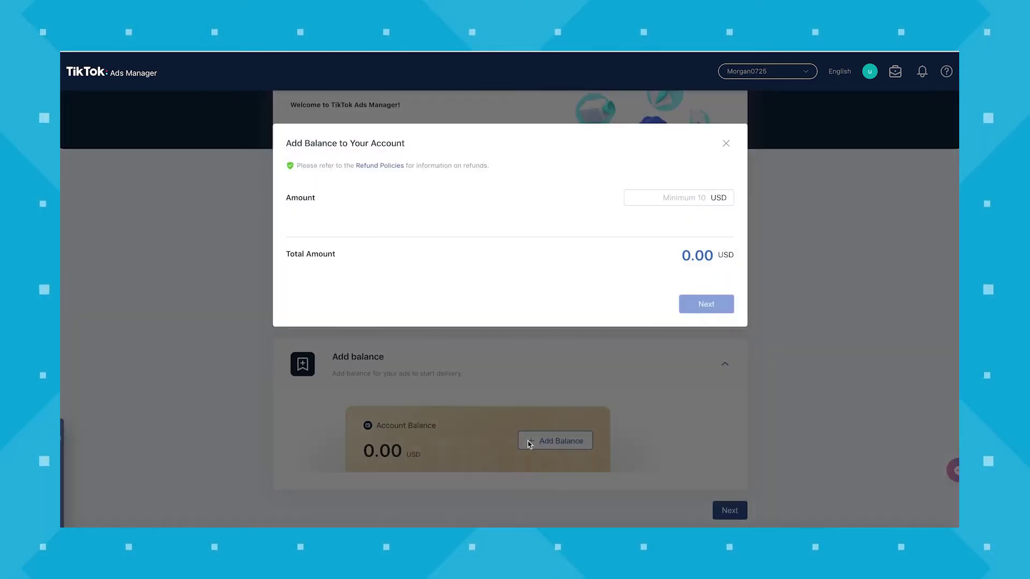
click(683, 198)
text(10)
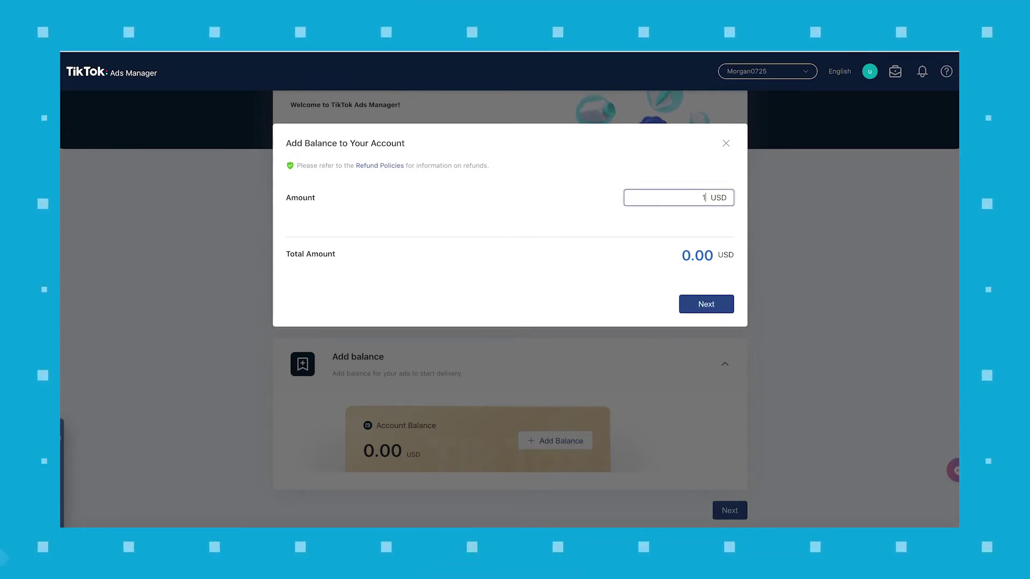
click(707, 305)
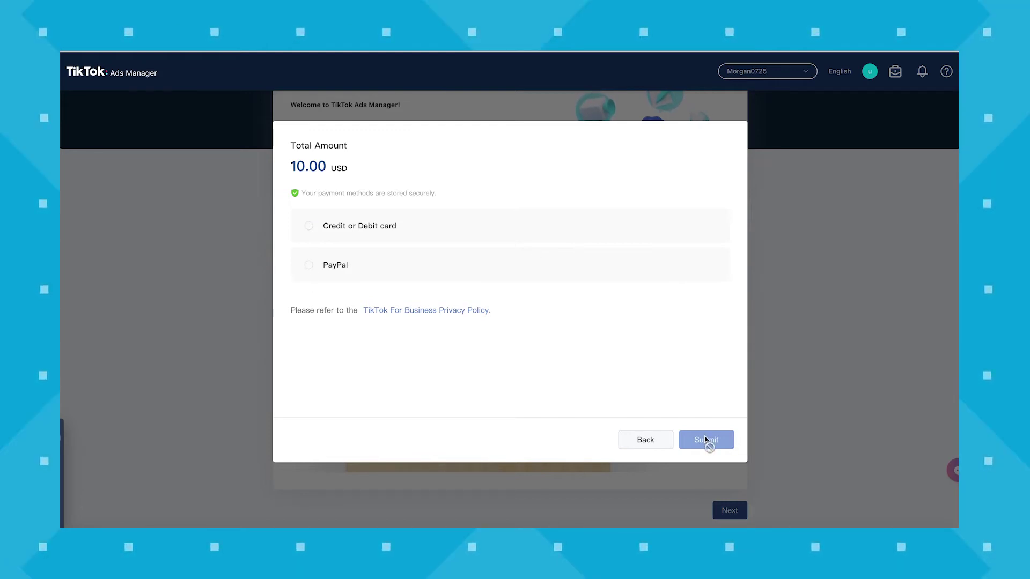
click(658, 443)
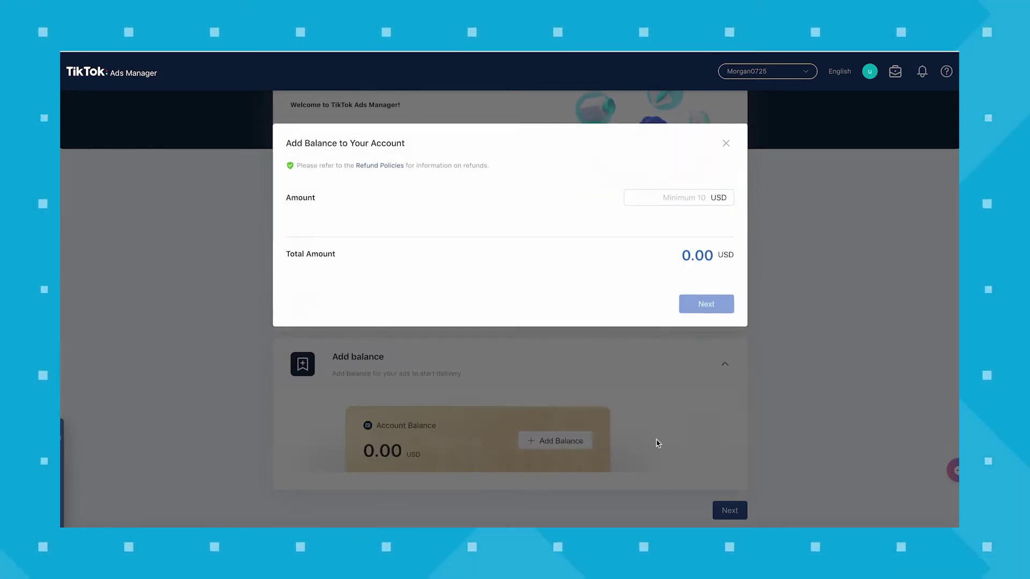
click(727, 145)
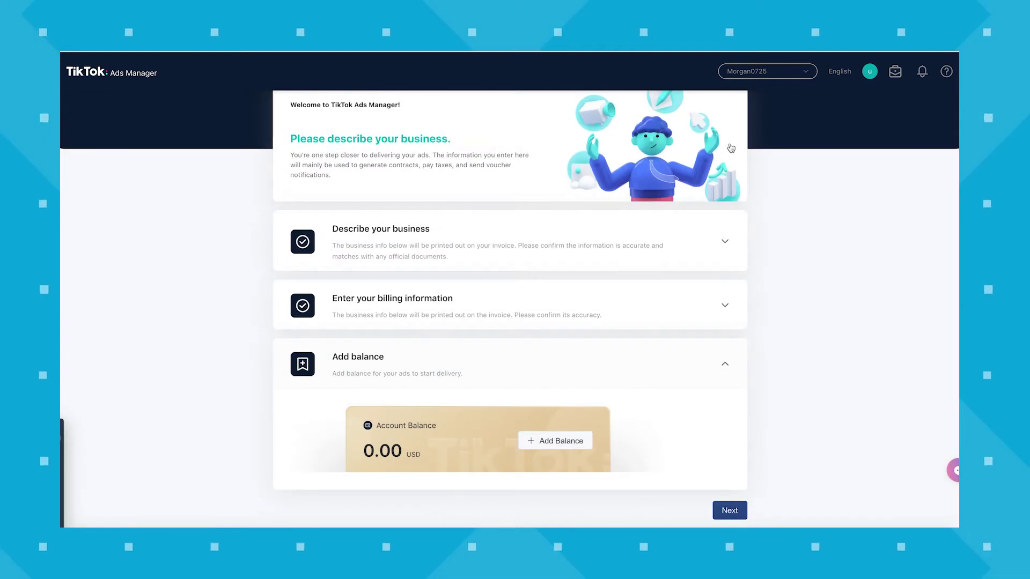
Finish the business setup by skipping the payment step without adding a balance.
click(729, 512)
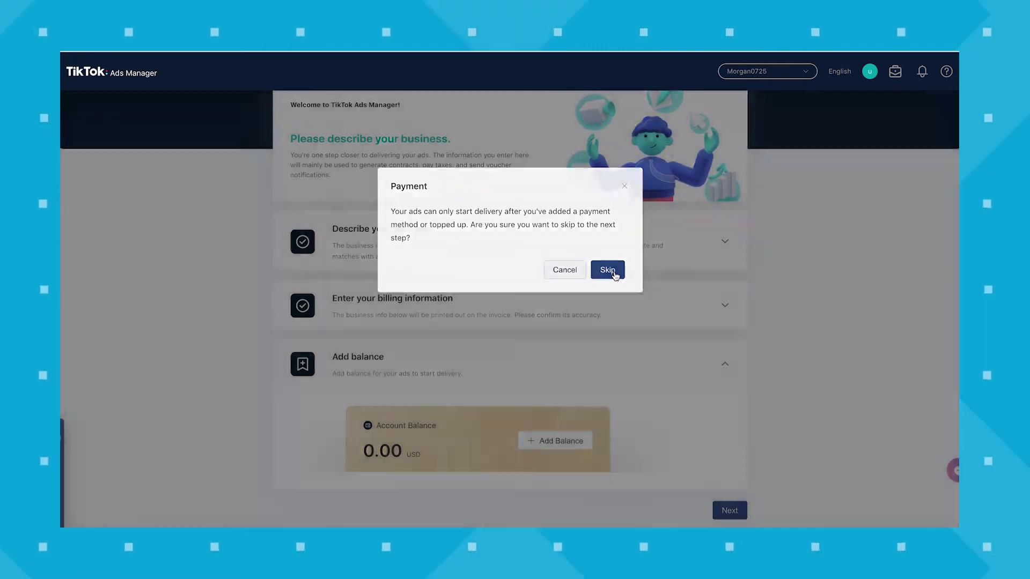
click(615, 273)
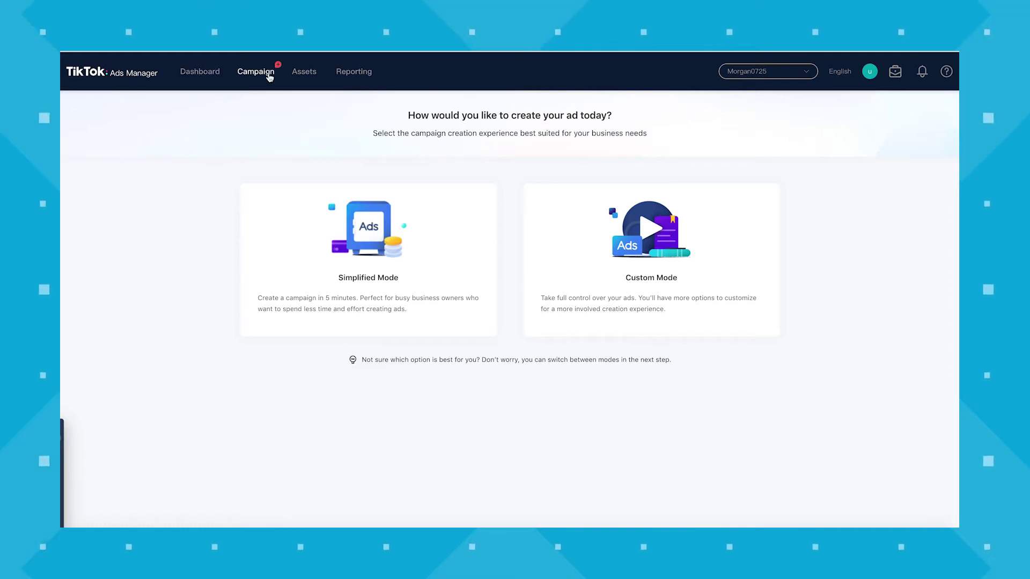
Examine the dashboard's trends, campaign, gender, placements, operating system and dayparting sections.
mouse_move(314, 78)
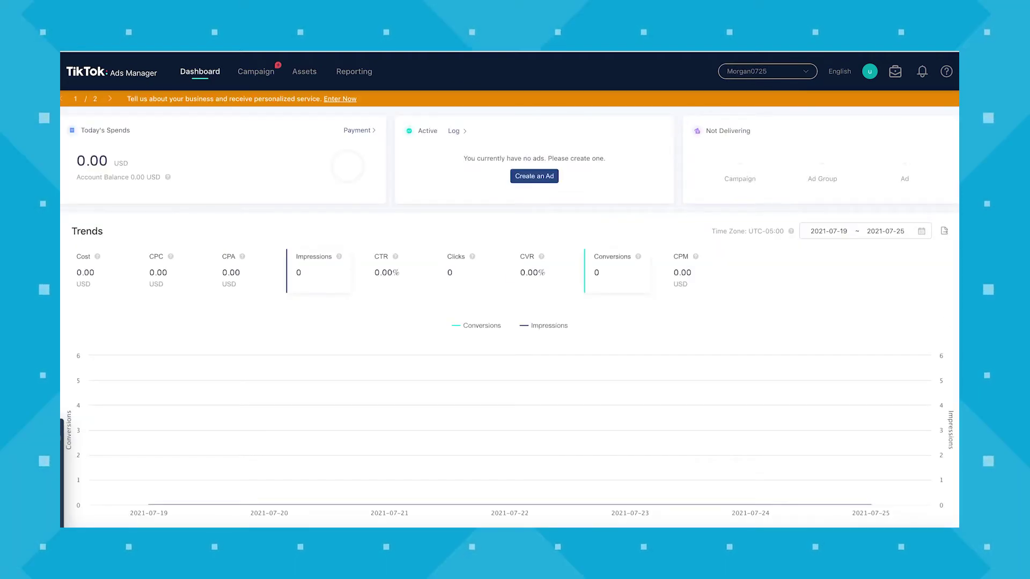
scroll(509, 309, down, 8)
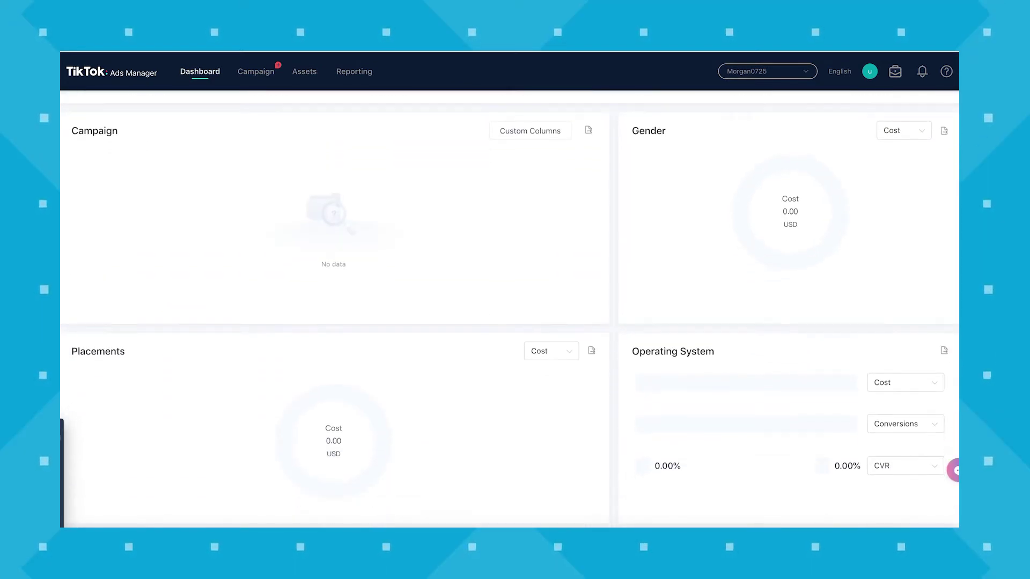
scroll(510, 309, down, 4)
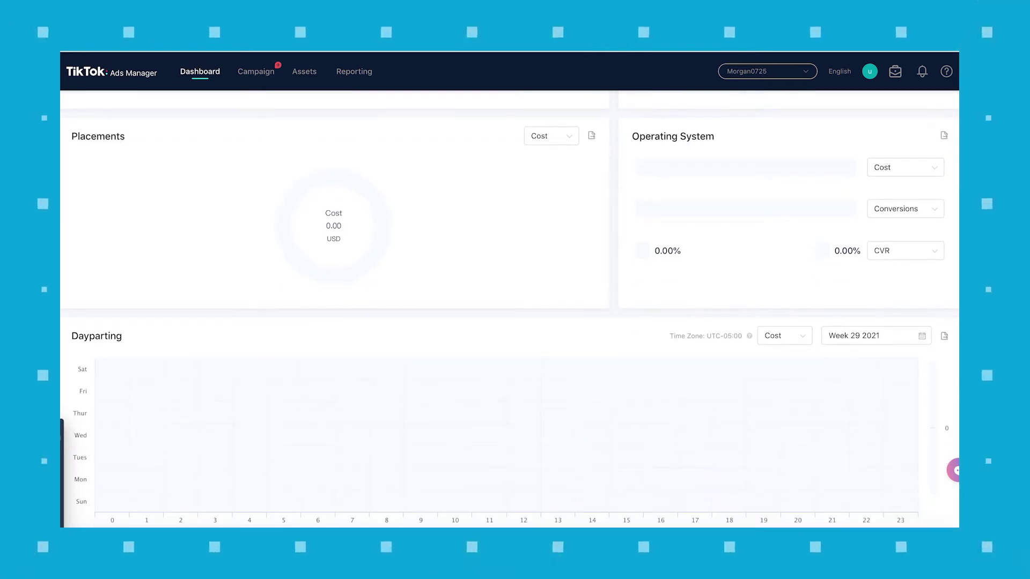
scroll(510, 309, down, 1)
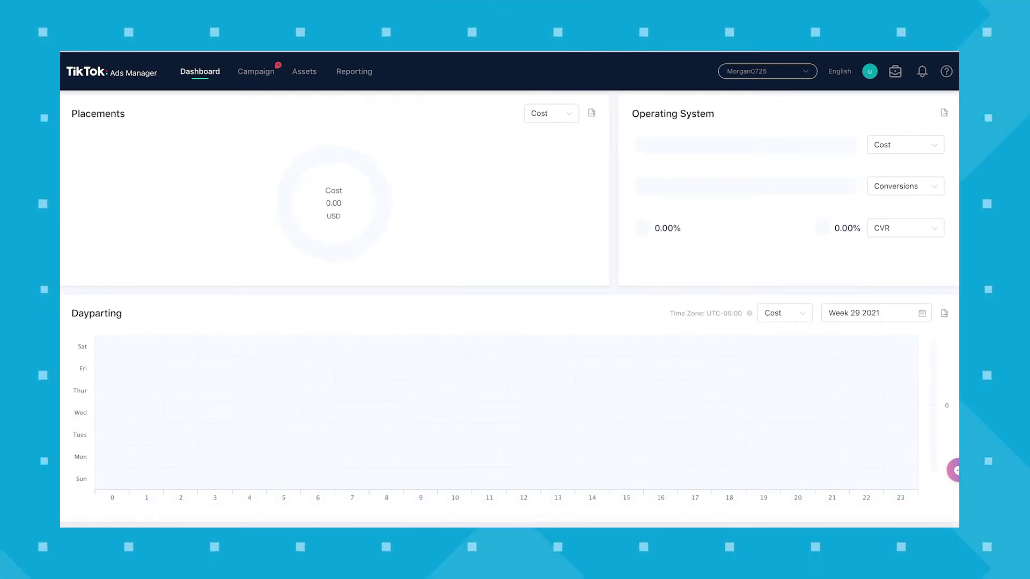
click(953, 471)
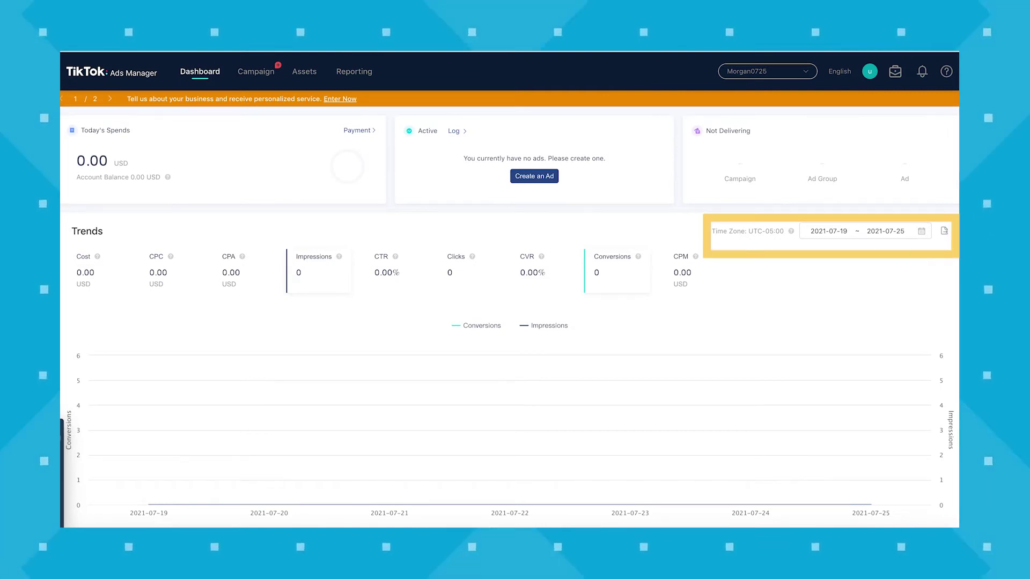
scroll(510, 310, down, 5)
scroll(510, 309, down, 3)
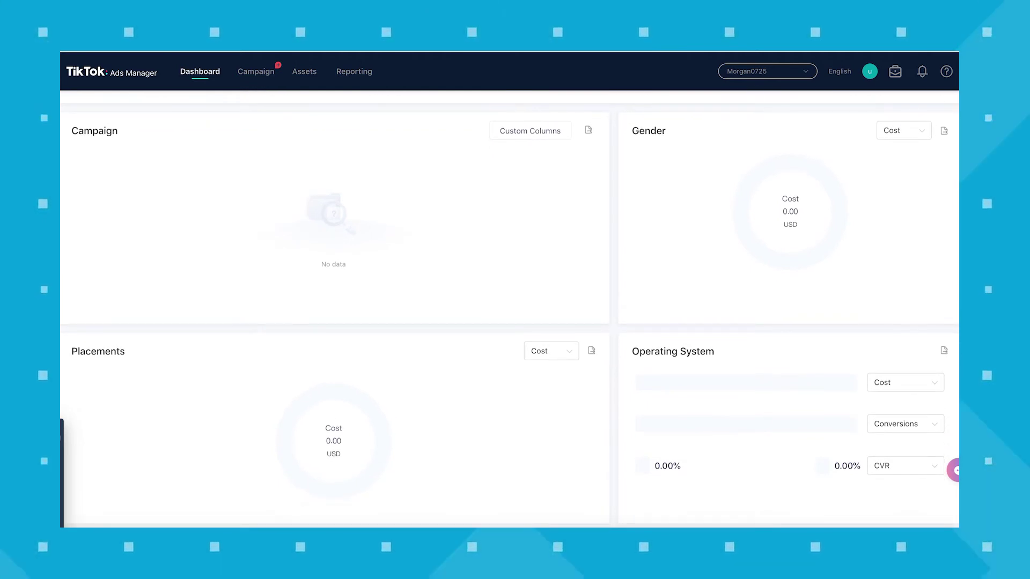
scroll(509, 310, down, 4)
Open the Ad level of the Campaign page and look over its column options and date range presets.
click(257, 73)
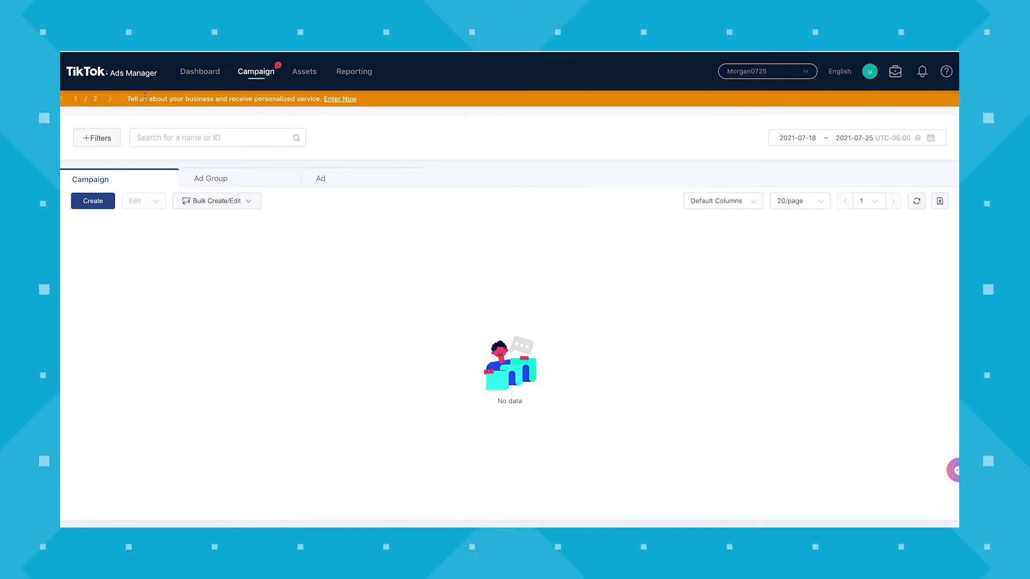
click(108, 99)
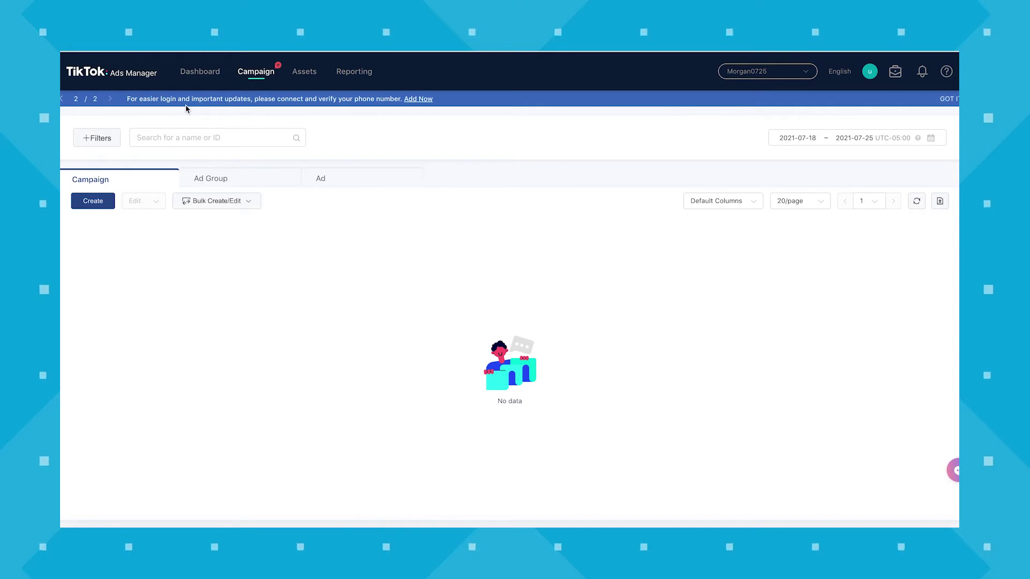
click(321, 178)
click(722, 201)
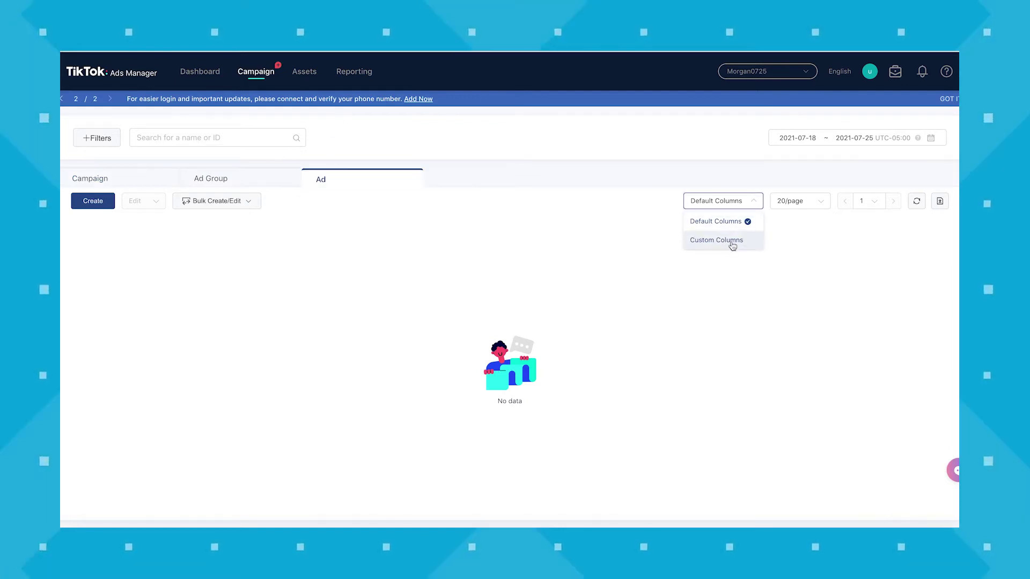
click(733, 244)
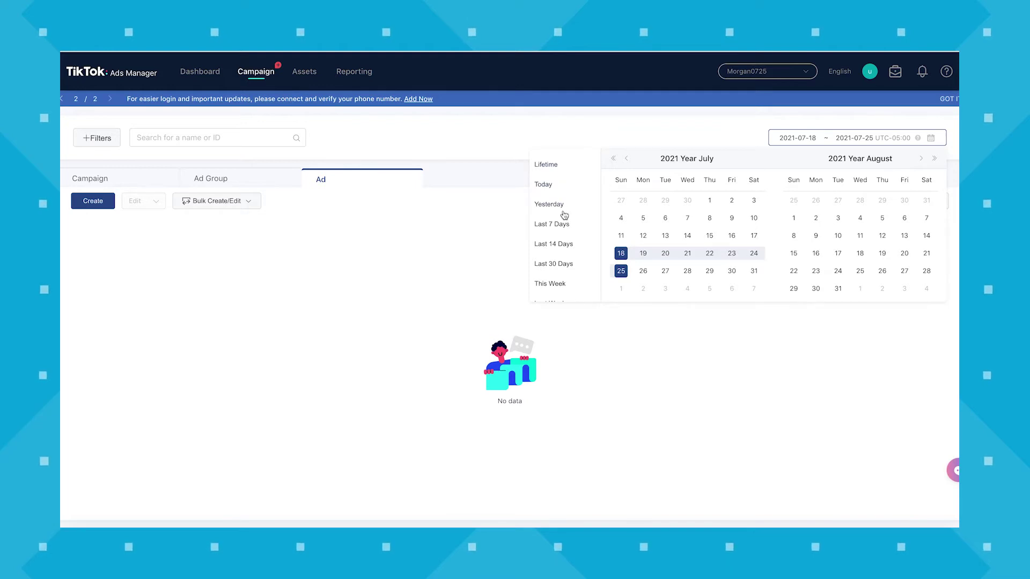
scroll(568, 237, down, 1)
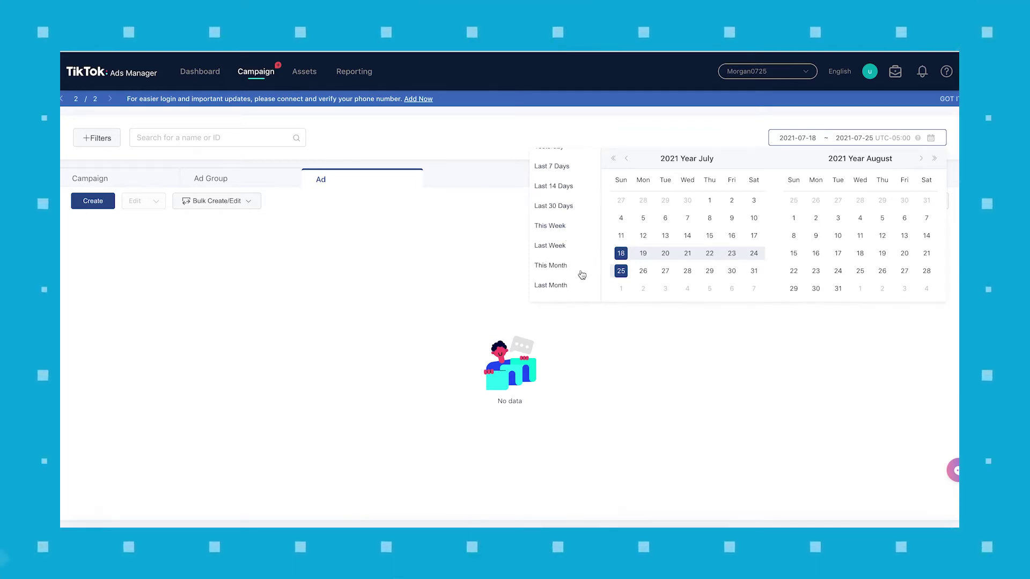
click(913, 126)
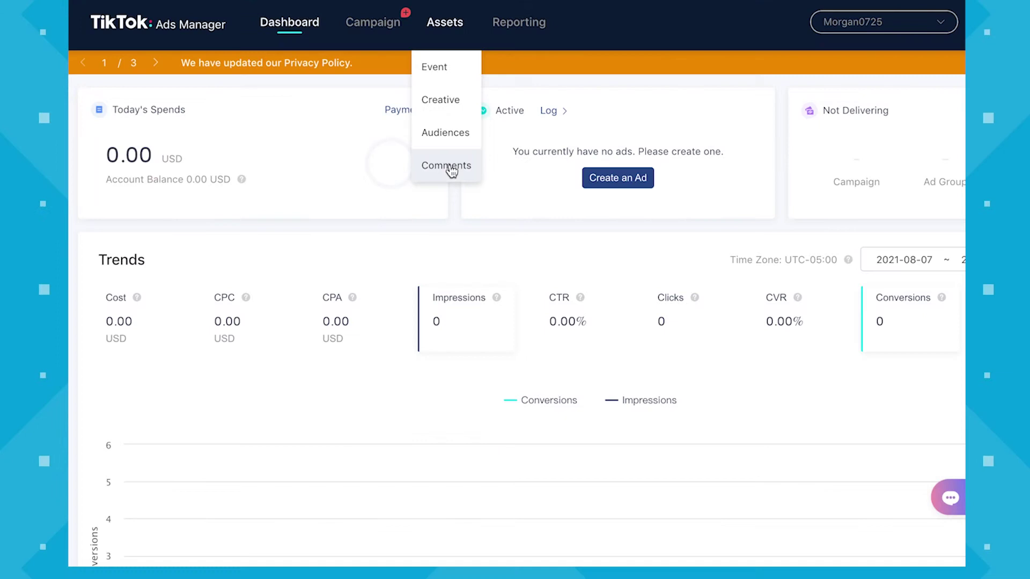
Open the image library in the creative assets, check the image upload recommendations, and close the upload dialog.
click(446, 71)
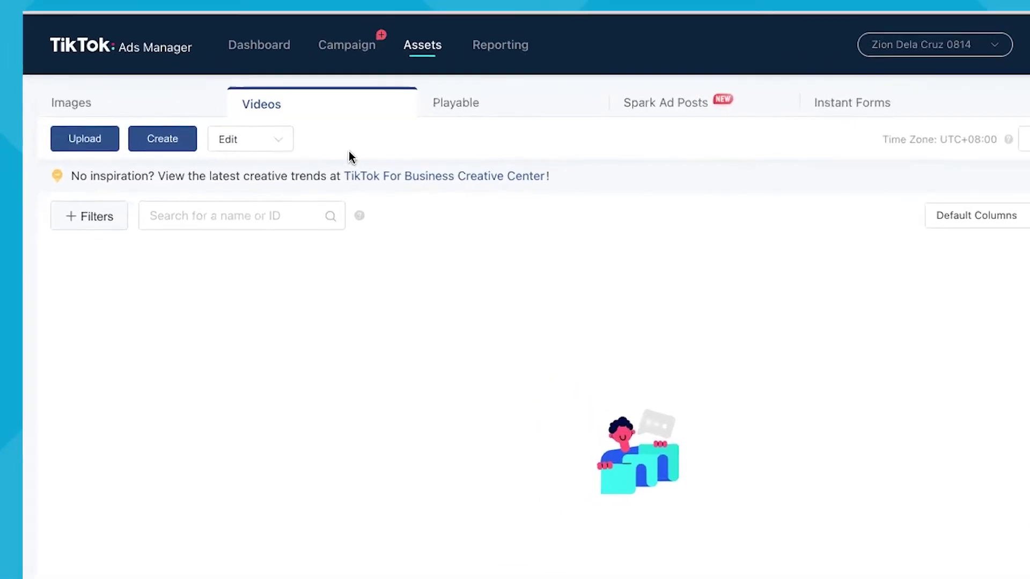
click(118, 118)
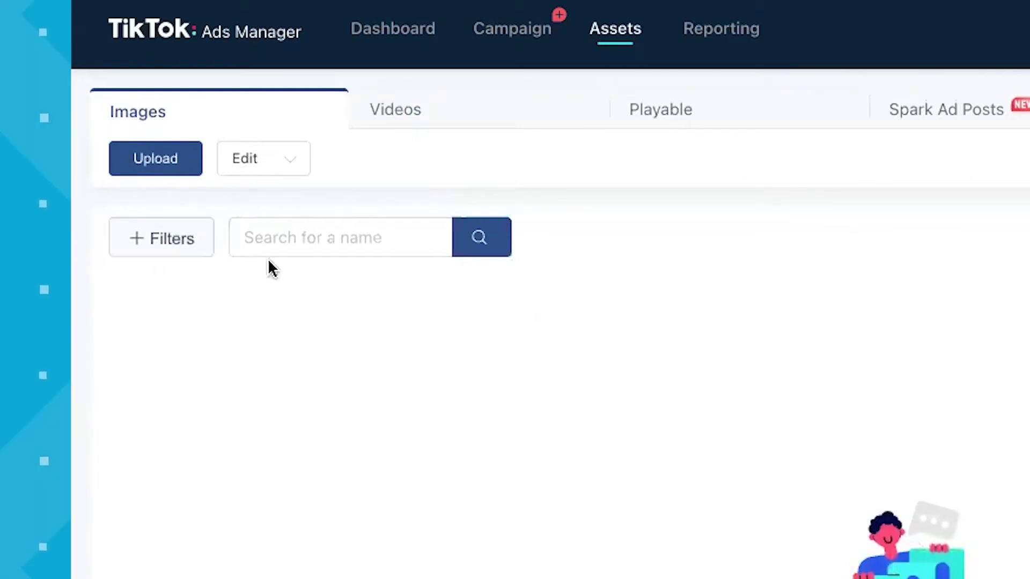
click(157, 161)
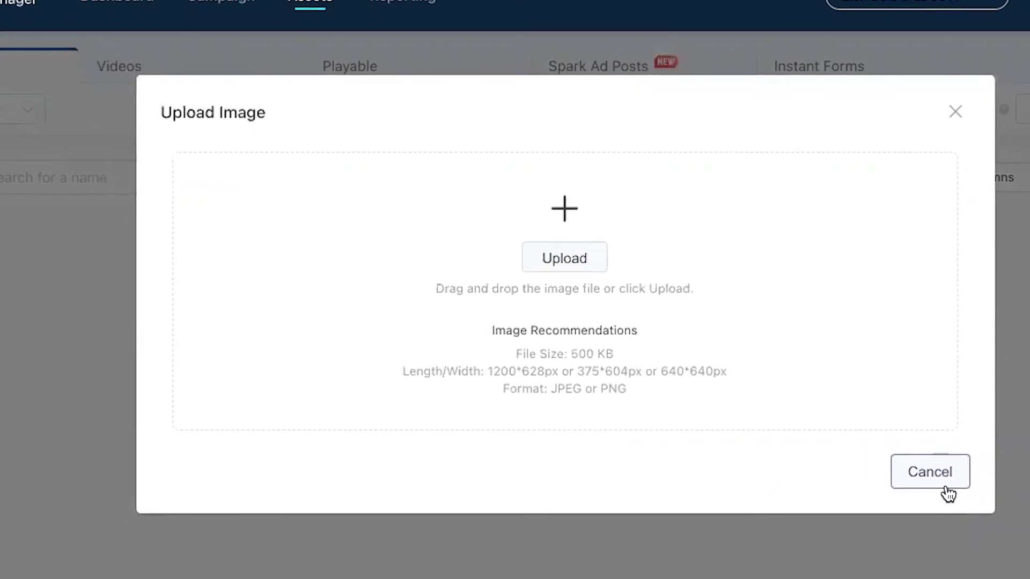
click(956, 111)
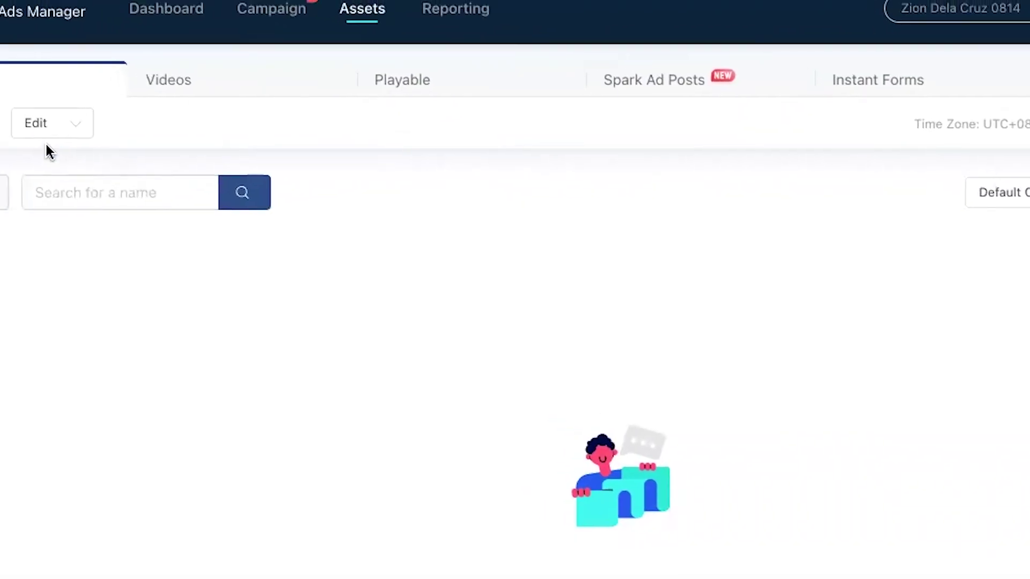
Look over the image library's edit options, date range presets and items-per-page setting.
click(55, 133)
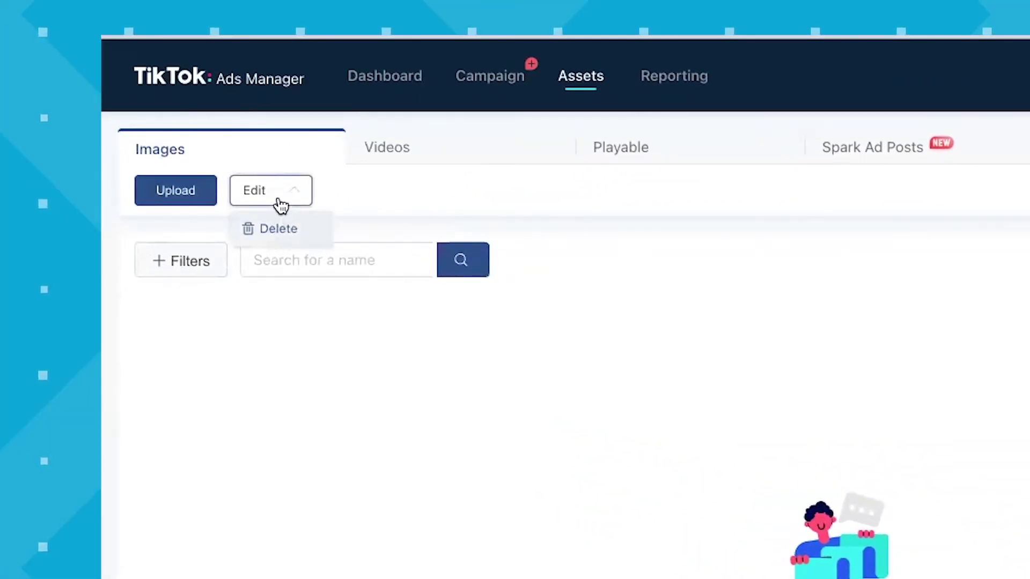
click(884, 192)
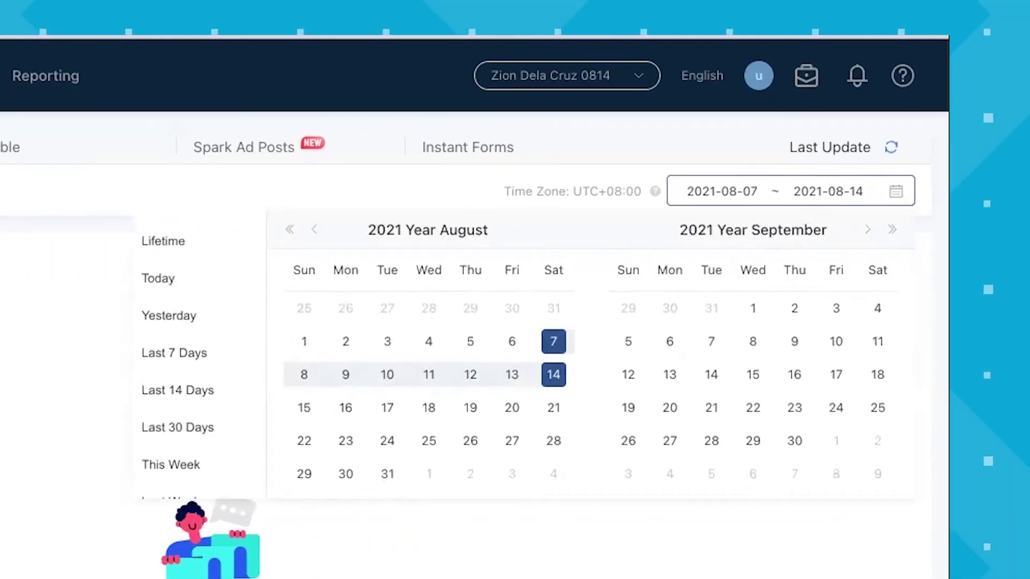
click(896, 191)
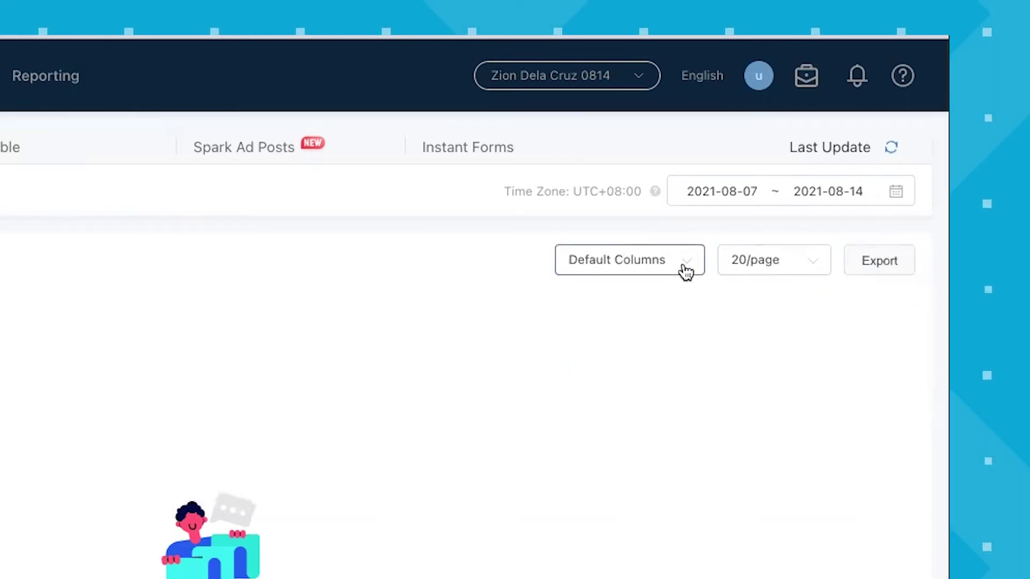
click(761, 264)
click(761, 264)
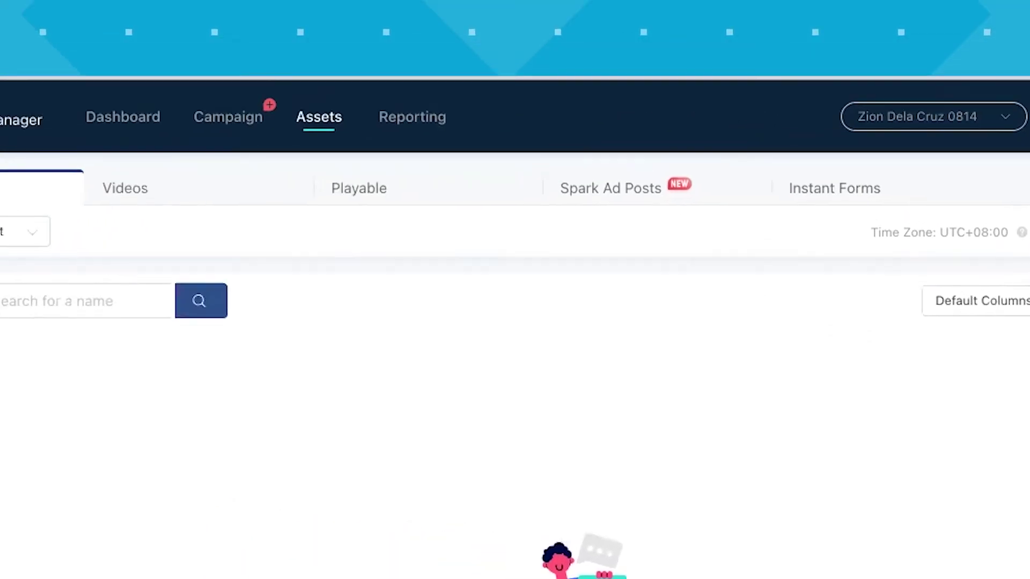
Open the video library, check the video upload specifications, and close the upload dialog.
click(241, 202)
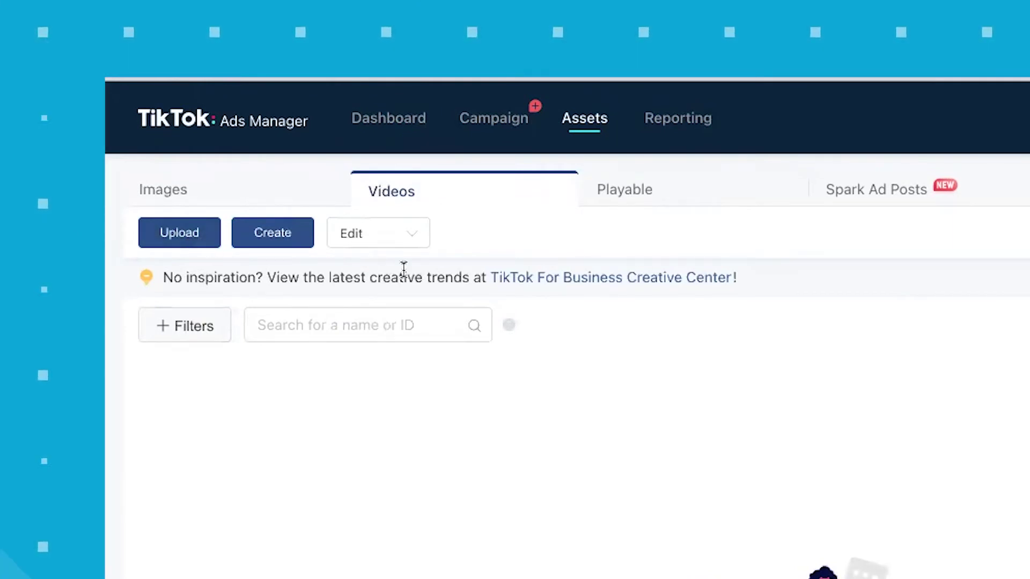
click(191, 236)
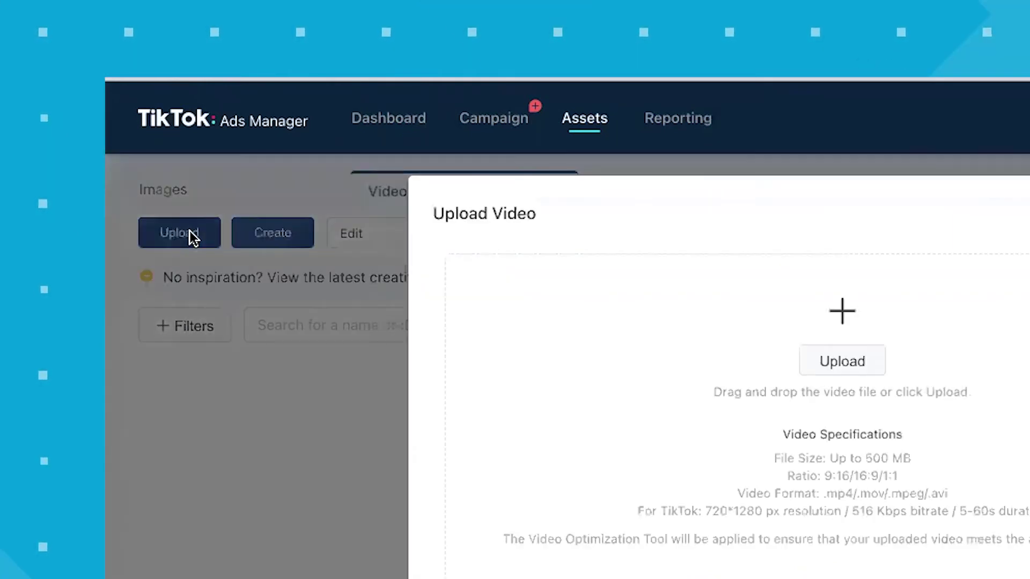
click(207, 230)
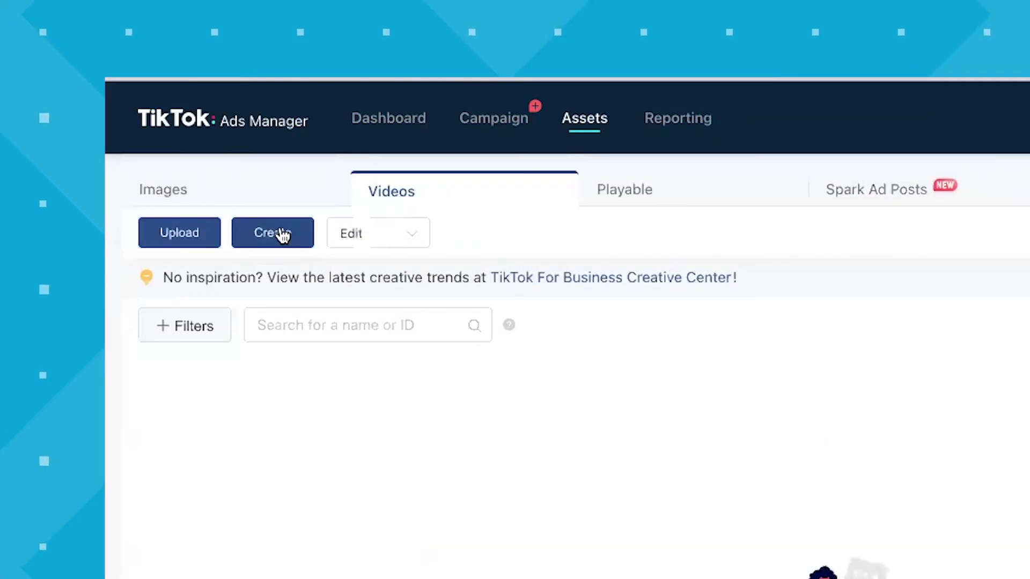
Look over the video library's create options, date range presets, column options and items-per-page setting.
click(281, 234)
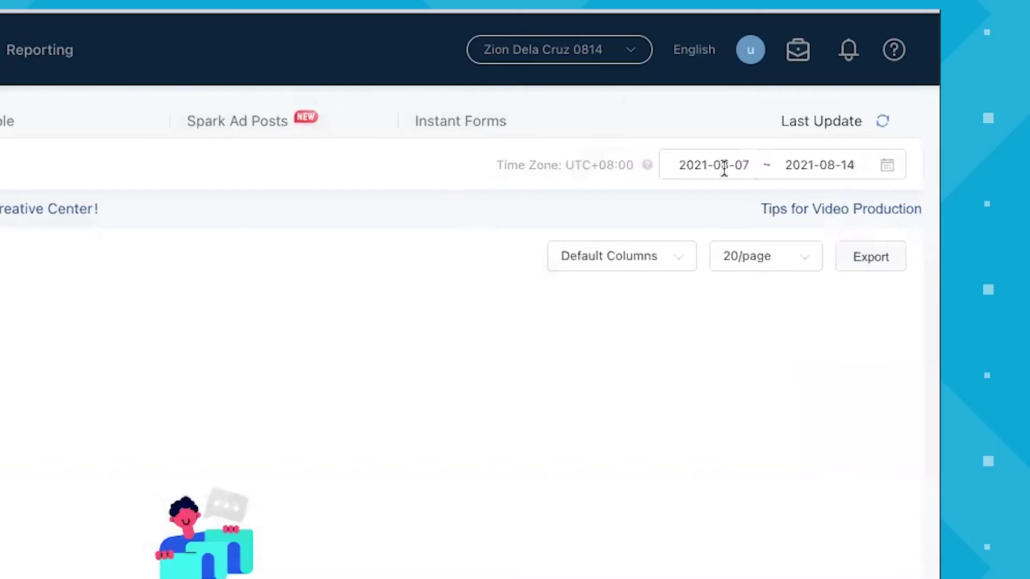
click(883, 164)
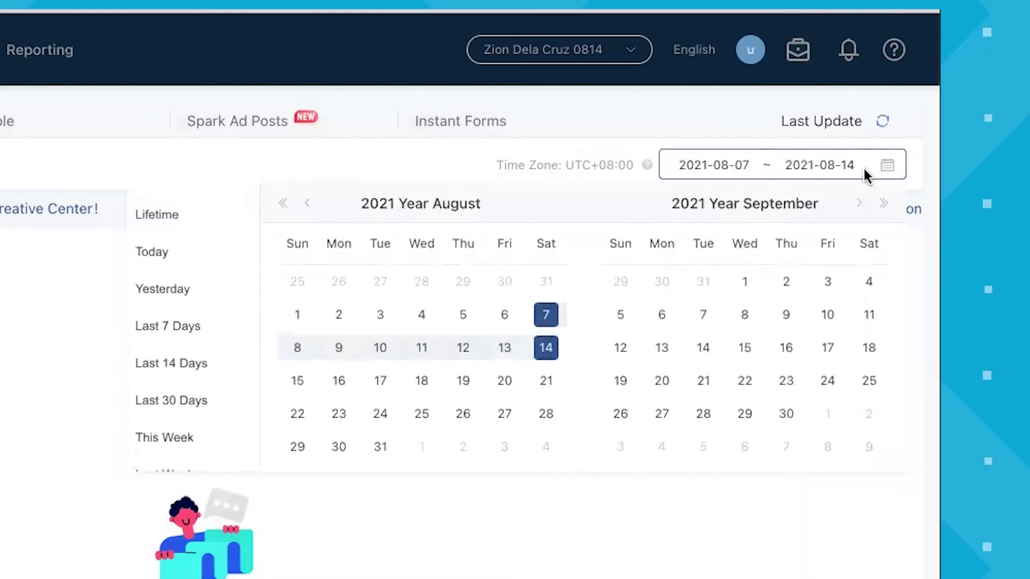
click(864, 169)
click(891, 264)
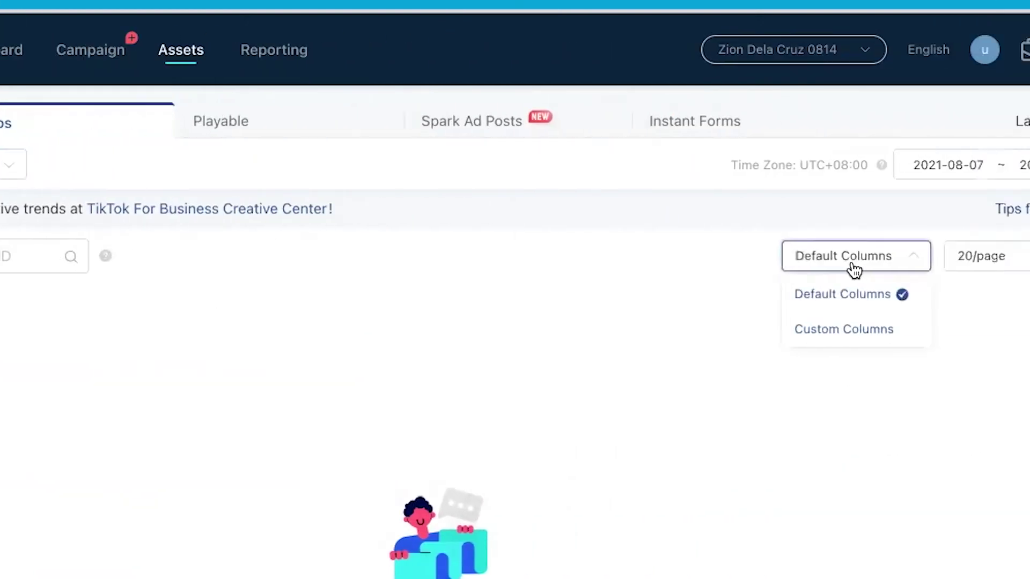
click(891, 264)
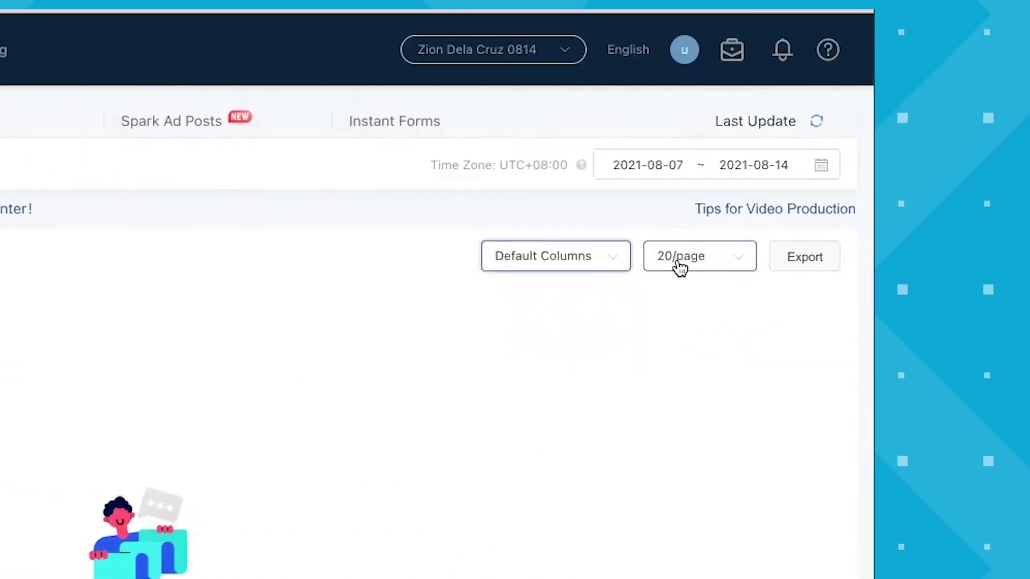
click(681, 267)
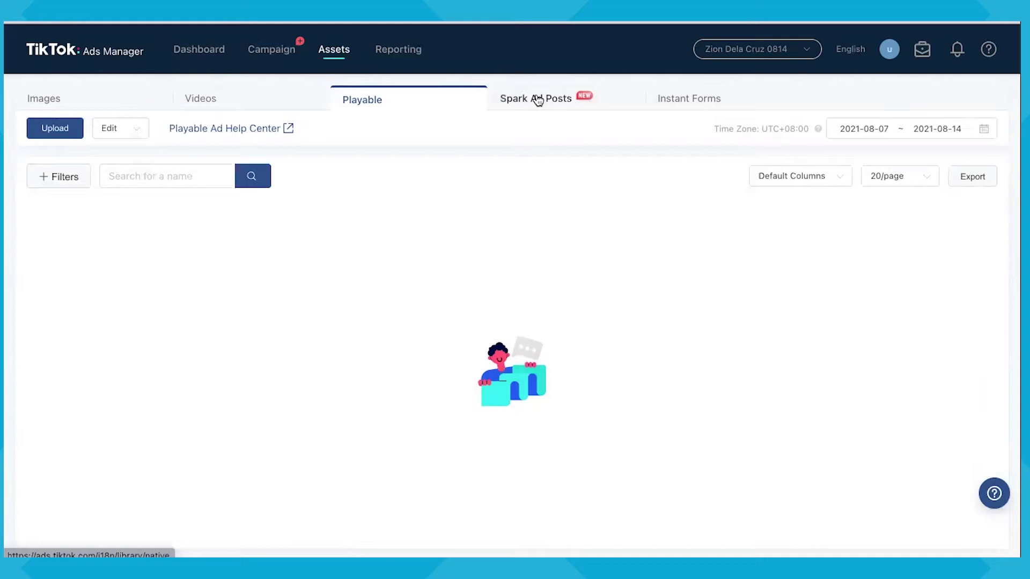
Open the Spark Ad Posts assets and open the application for TikTok post authorization.
click(537, 100)
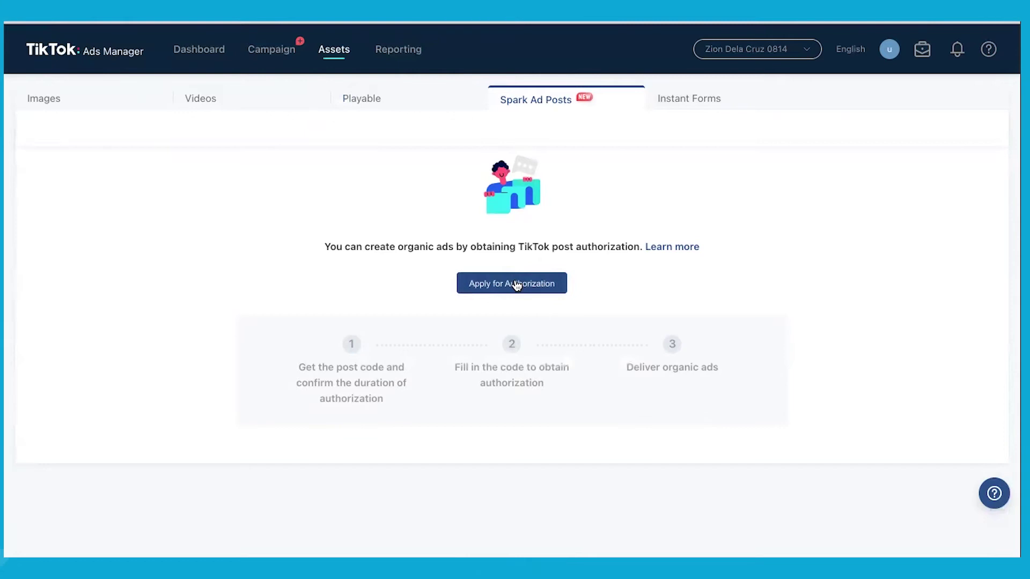
click(552, 285)
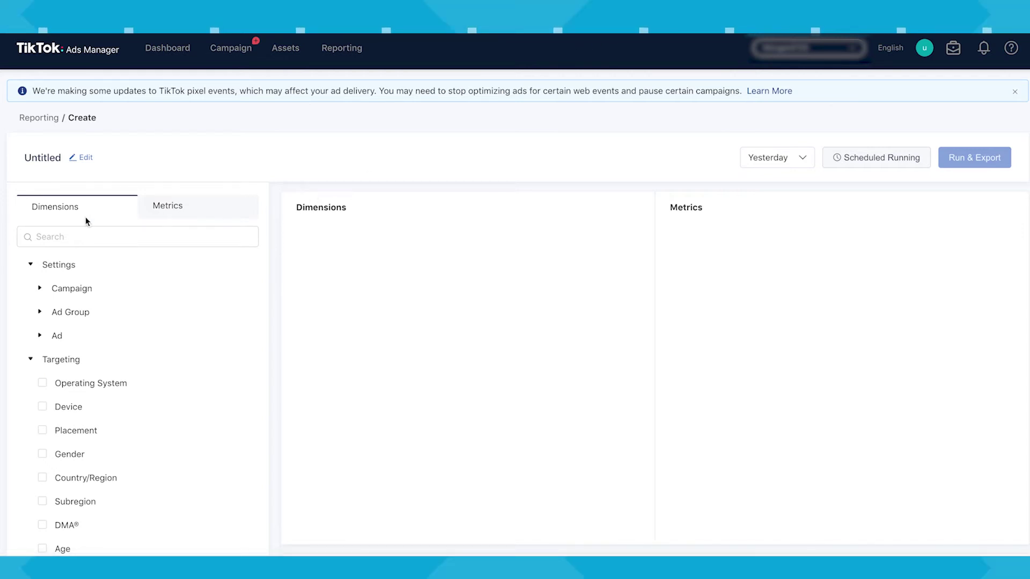
Show the custom report's metrics and turn on scheduled running with a Monthly (Last day) frequency and the recipient's email.
click(167, 212)
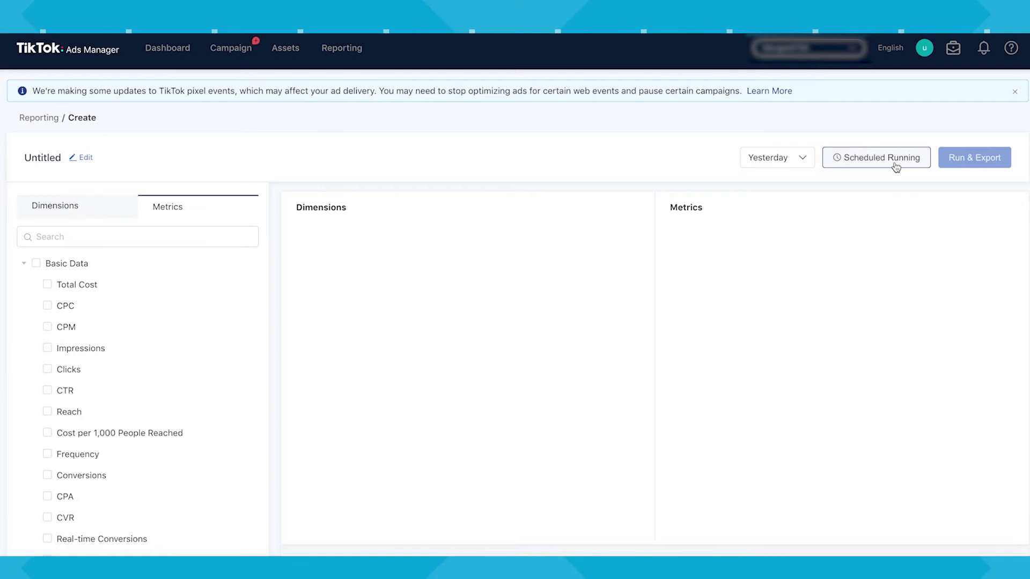
click(893, 164)
click(464, 190)
click(564, 227)
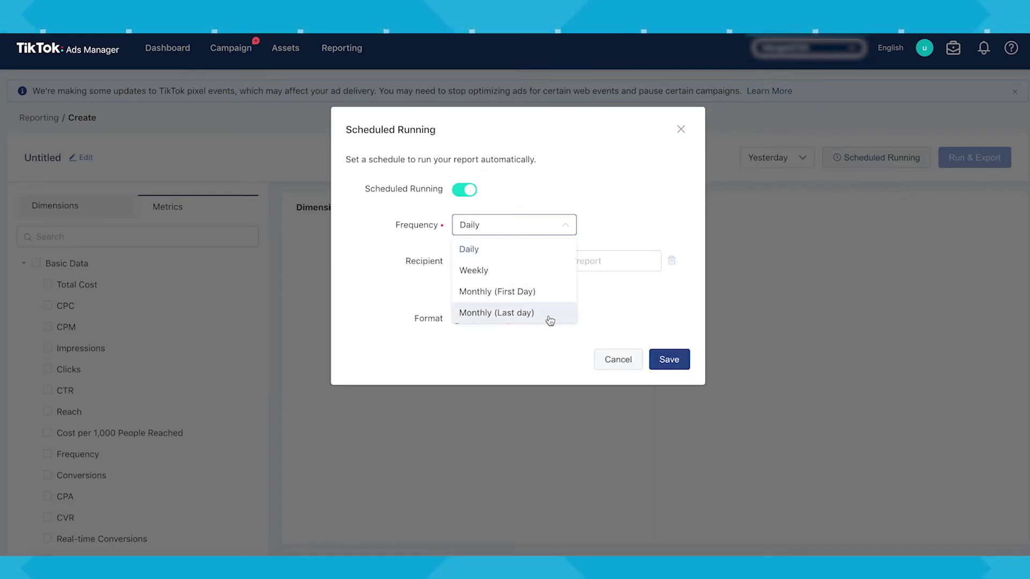
click(508, 320)
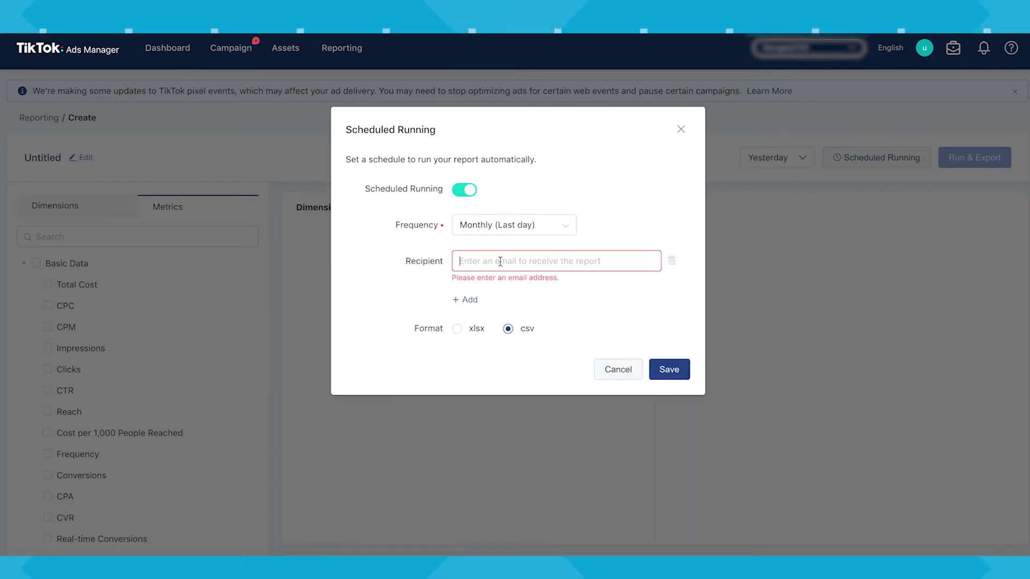
text(mo)
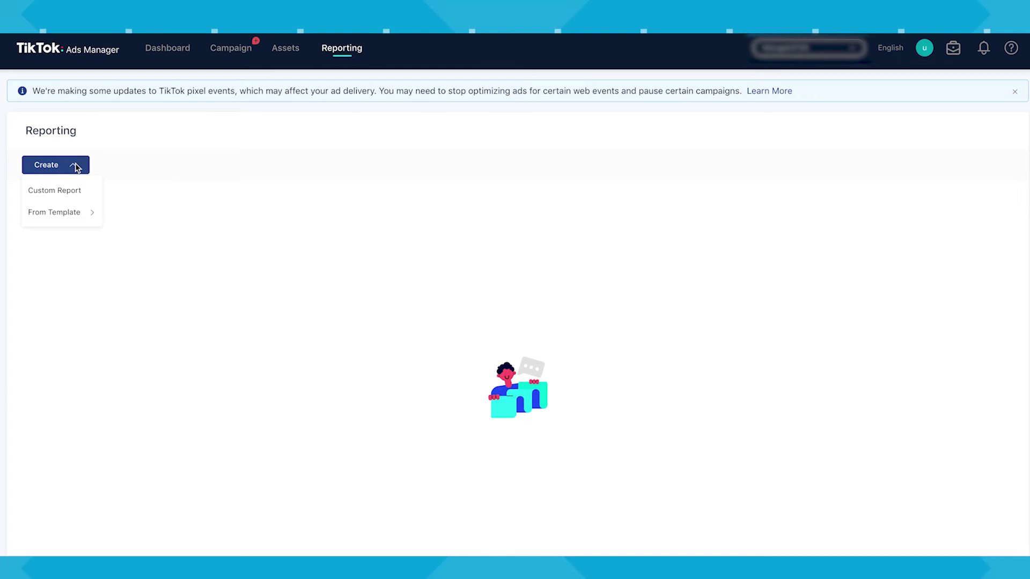
Look over the report template choices, the account switcher and the language options.
mouse_move(92, 215)
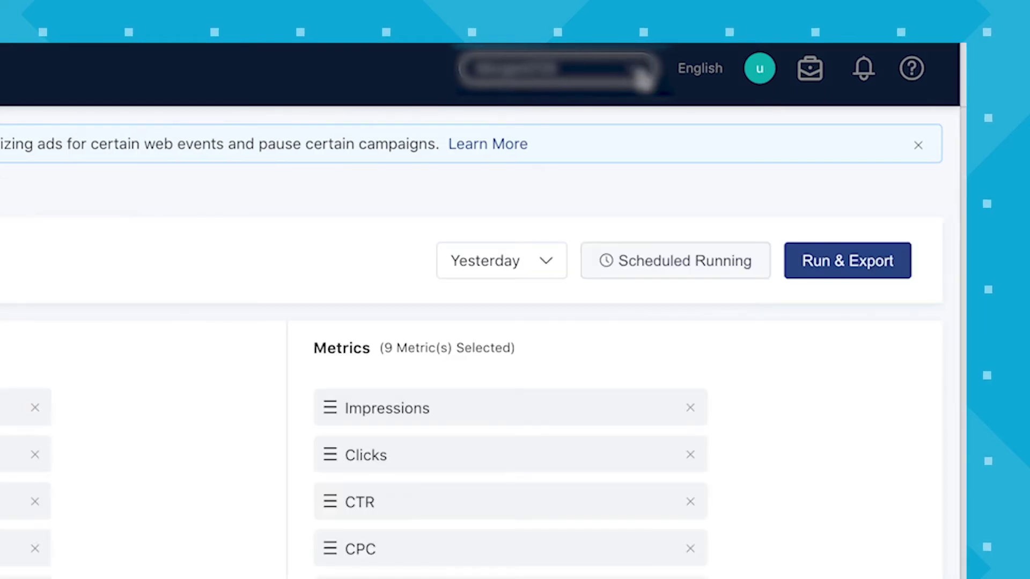
click(635, 78)
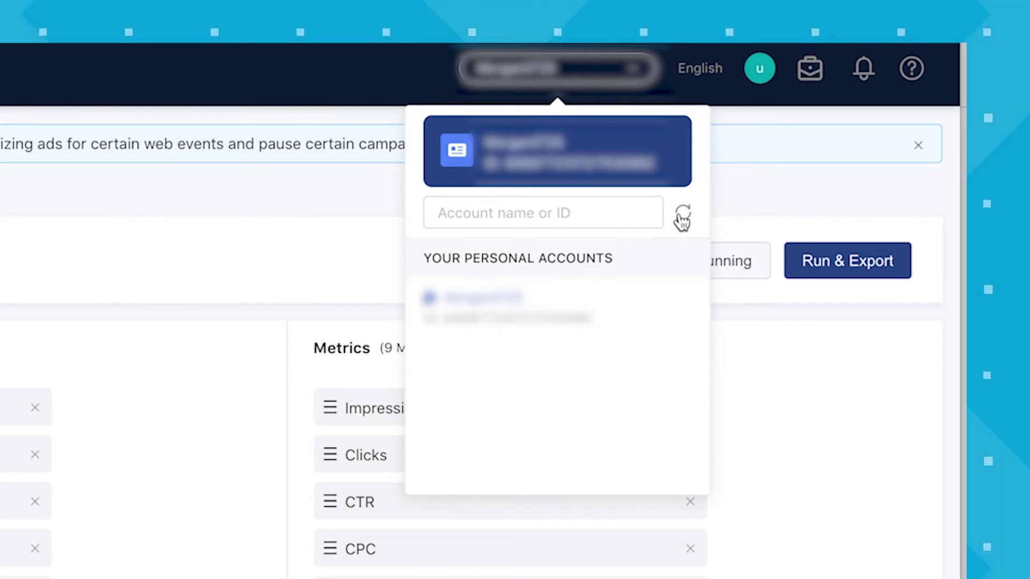
click(621, 85)
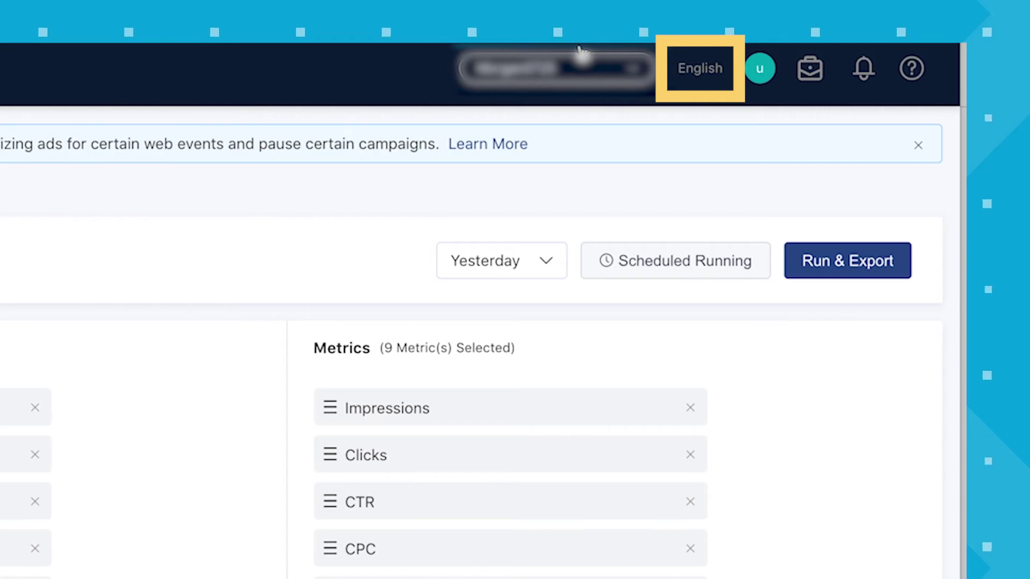
click(699, 69)
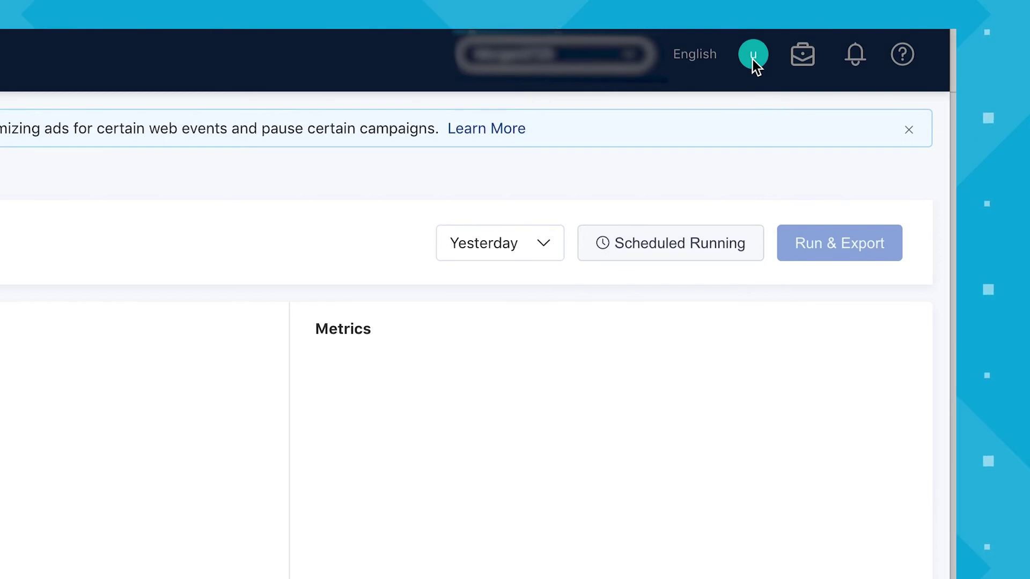
Open the Account Info page from the account settings, leaving the untitled report unsaved.
click(757, 56)
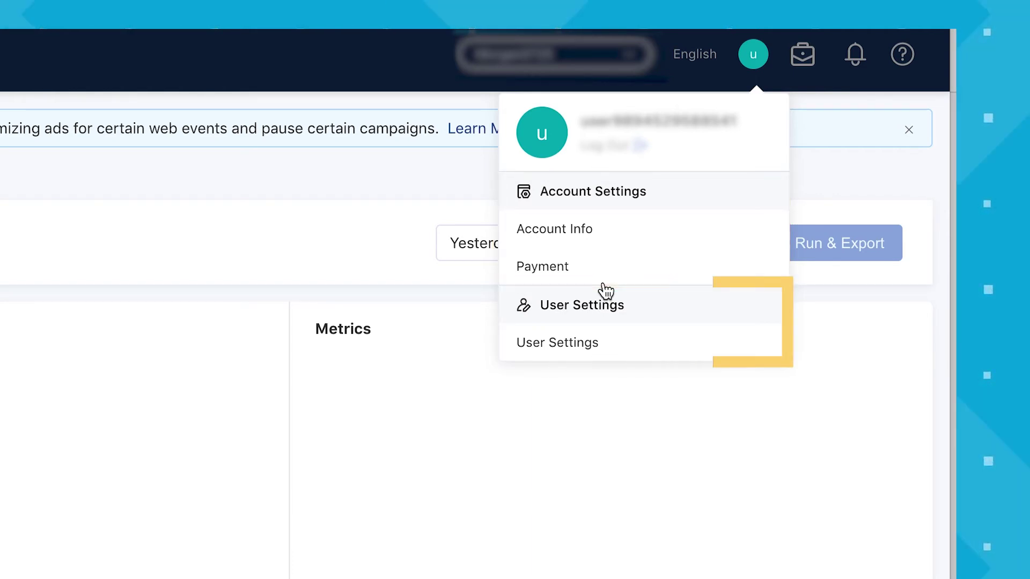
click(587, 236)
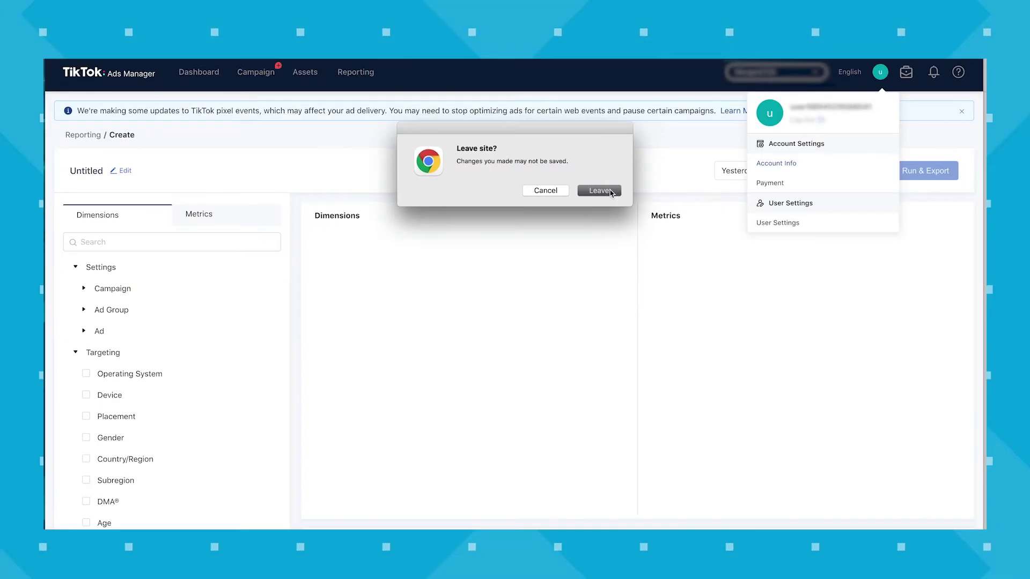
click(481, 314)
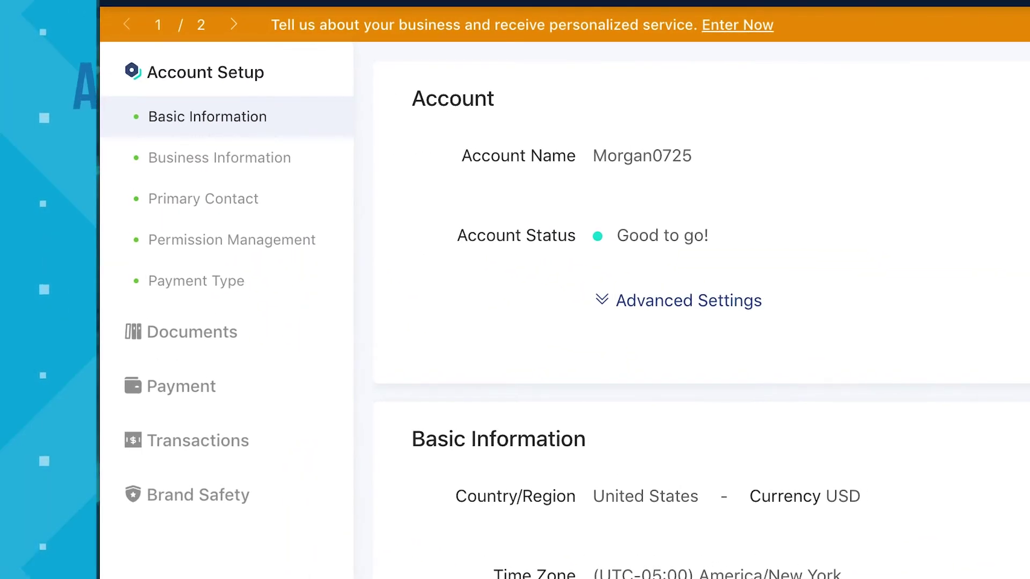
Examine the account setup details, from basic and business information through primary contact and permission management to payment type.
scroll(777, 214, down, 3)
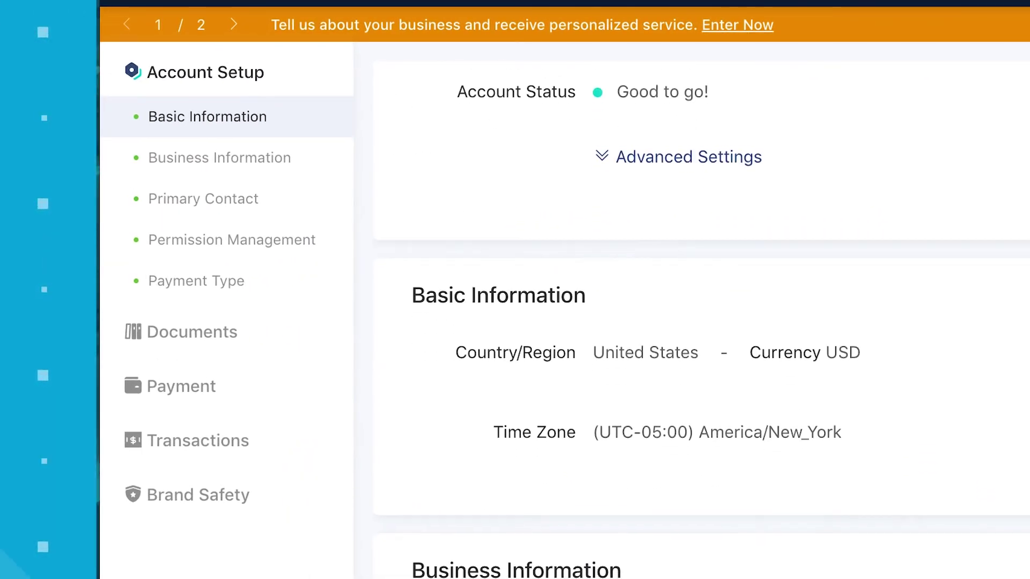
scroll(702, 311, down, 4)
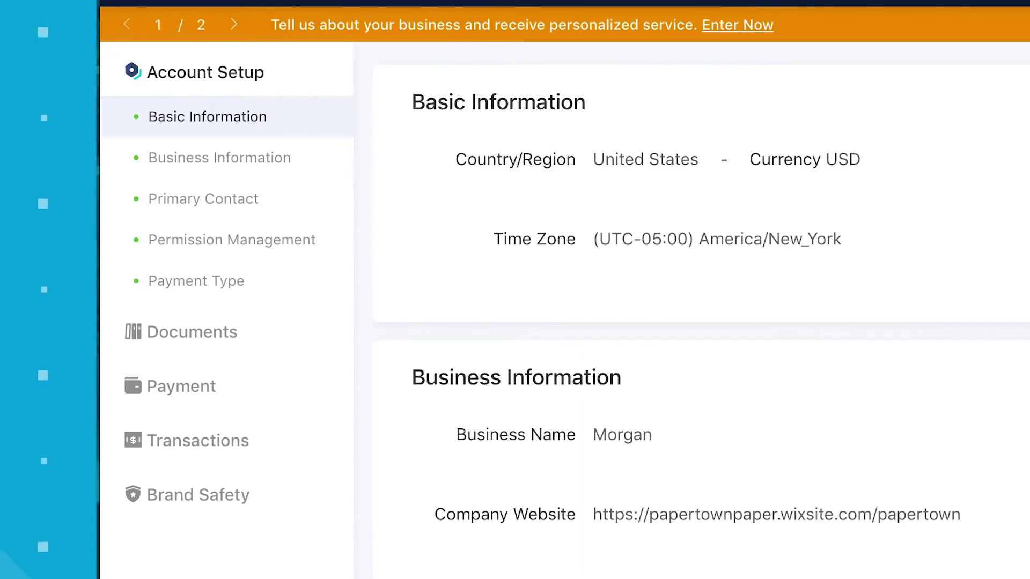
scroll(702, 312, down, 3)
scroll(972, 302, down, 2)
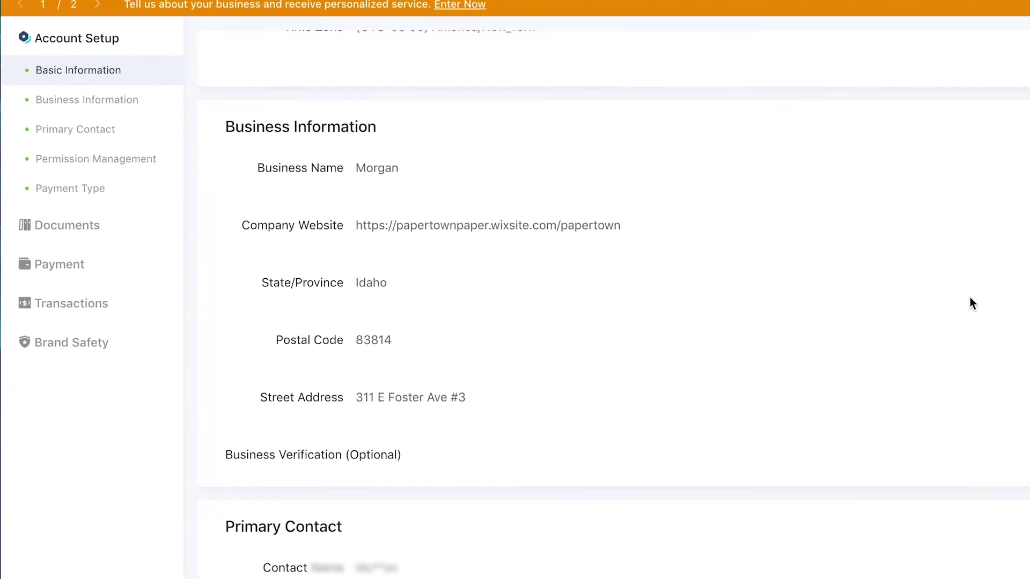
scroll(972, 304, down, 3)
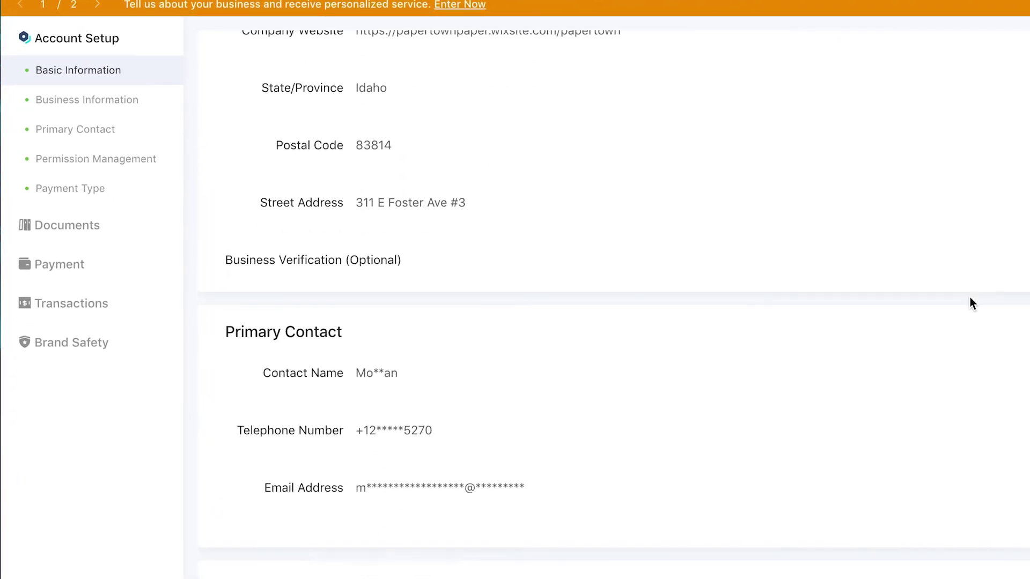
scroll(972, 304, down, 3)
scroll(971, 300, down, 3)
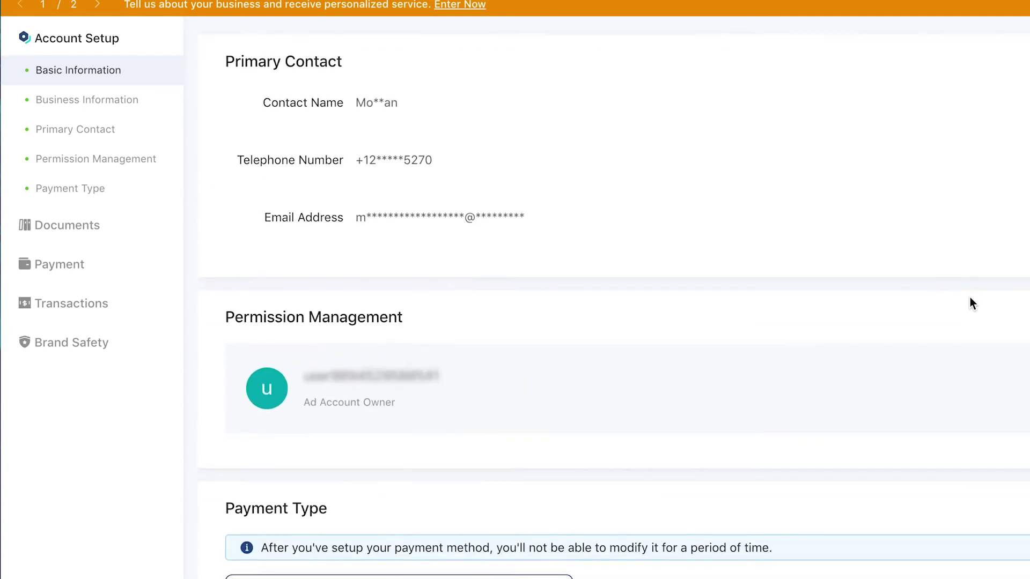
scroll(969, 297, down, 1)
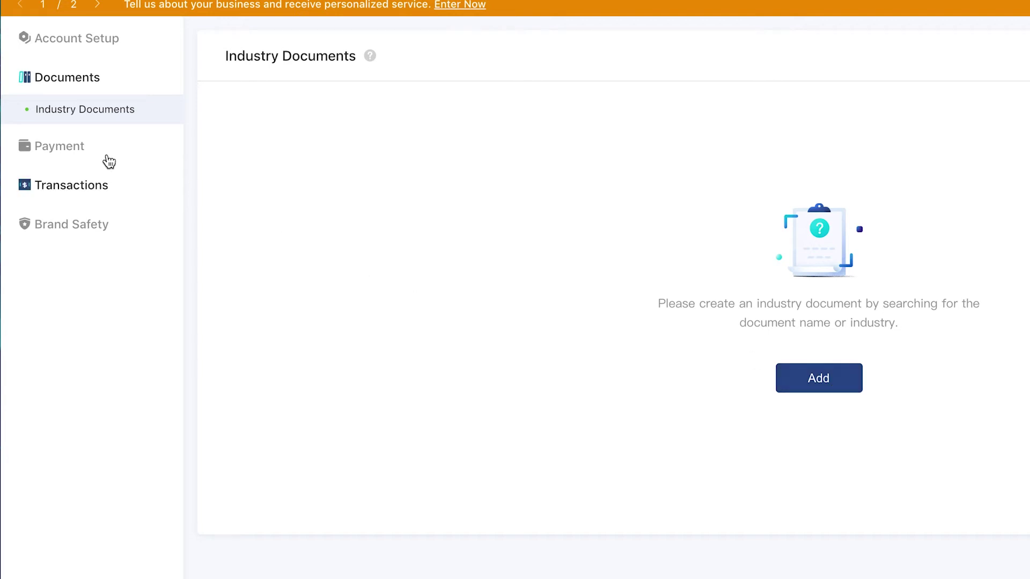
Look through the account's payment summary, promotions, transactions and brand safety pages.
click(72, 146)
click(68, 148)
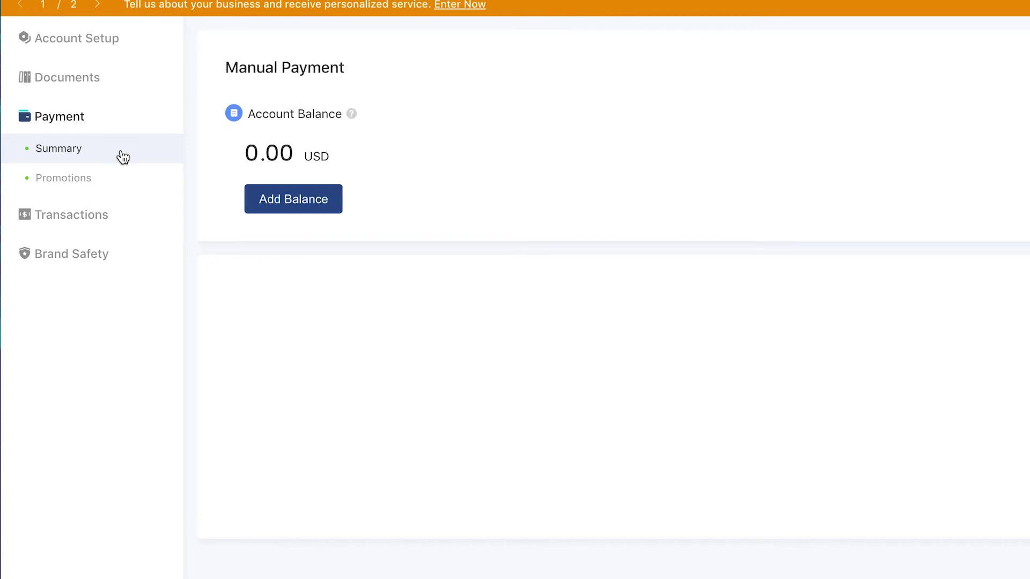
click(97, 186)
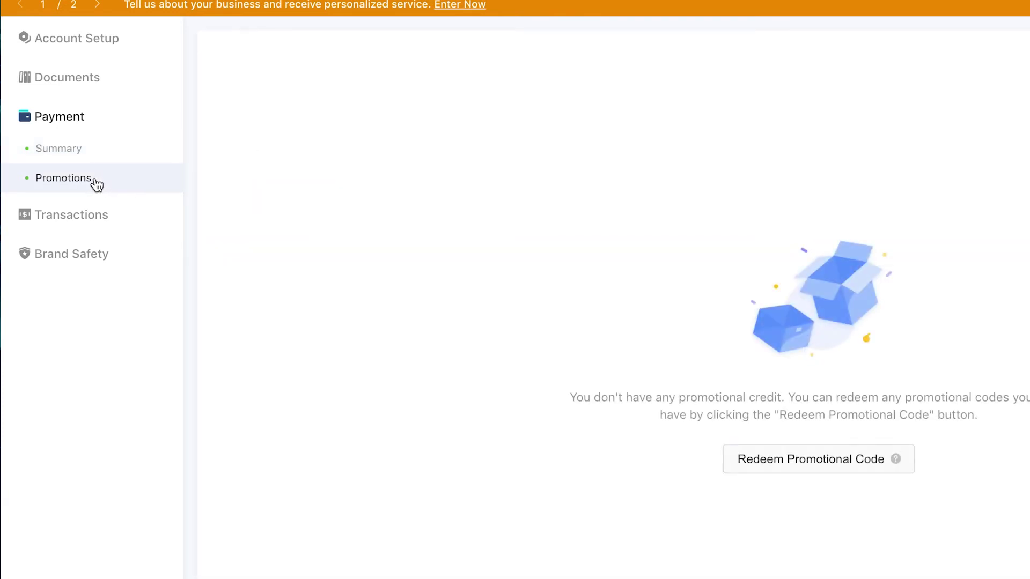
click(98, 217)
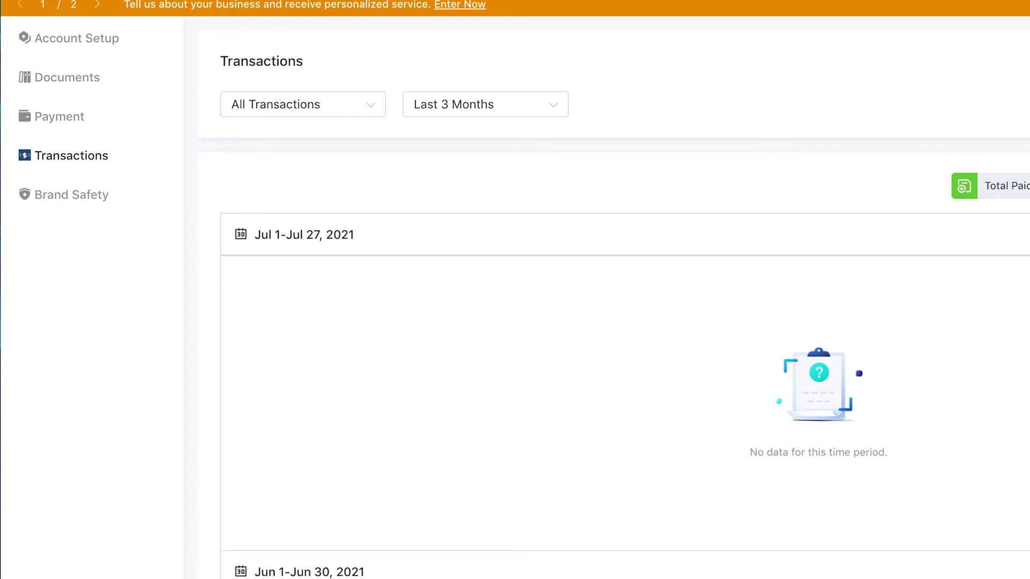
click(79, 196)
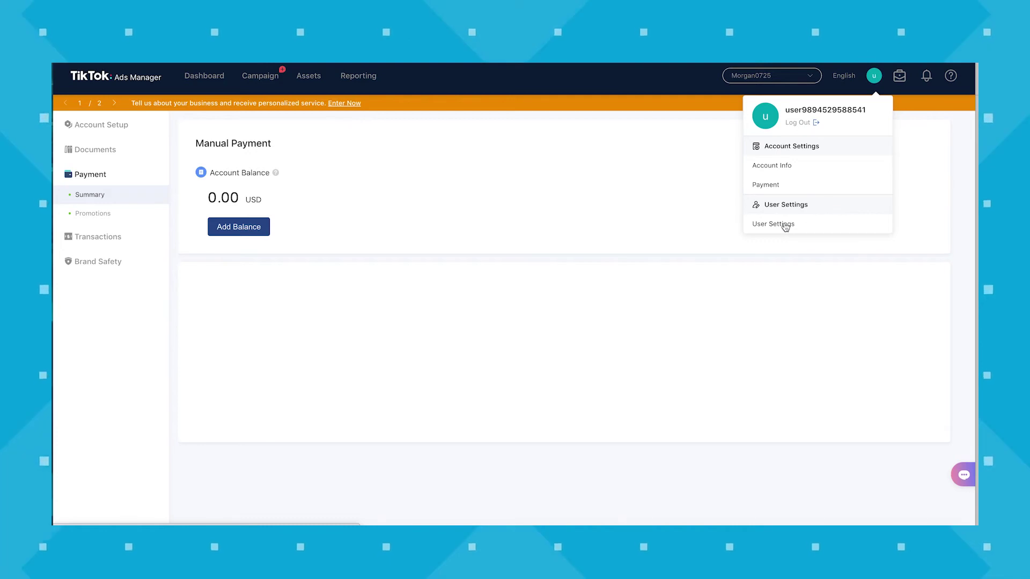
Open the user settings and review the personal info and notification preferences.
click(786, 225)
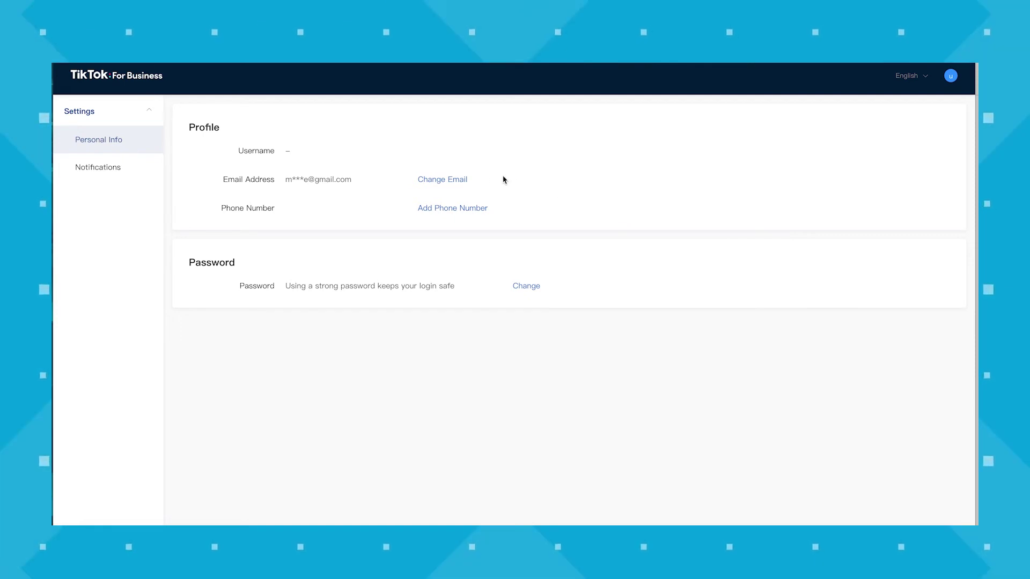
click(116, 171)
scroll(719, 279, down, 3)
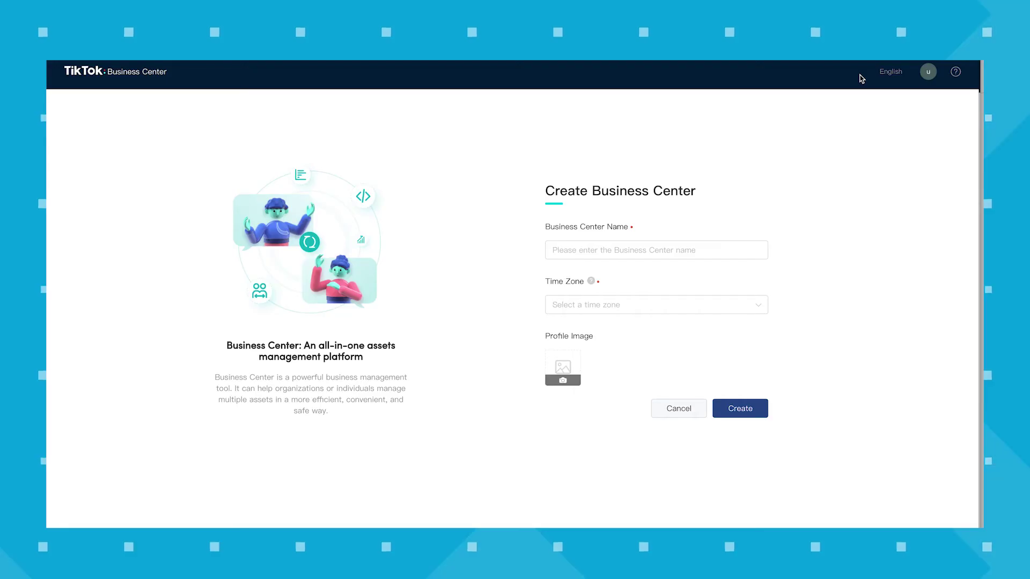
Create a Business Center, filling in its name and setting the time zone to (UTC-08:00) America/Los_Angeles.
click(662, 252)
text(Morgan's)
click(625, 311)
click(671, 325)
click(689, 310)
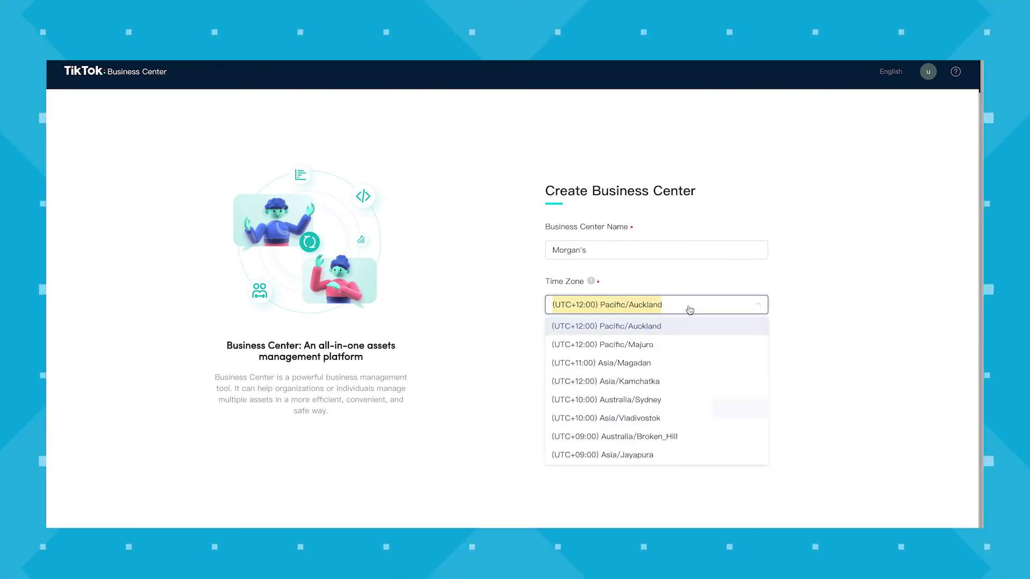
text(Los)
click(687, 324)
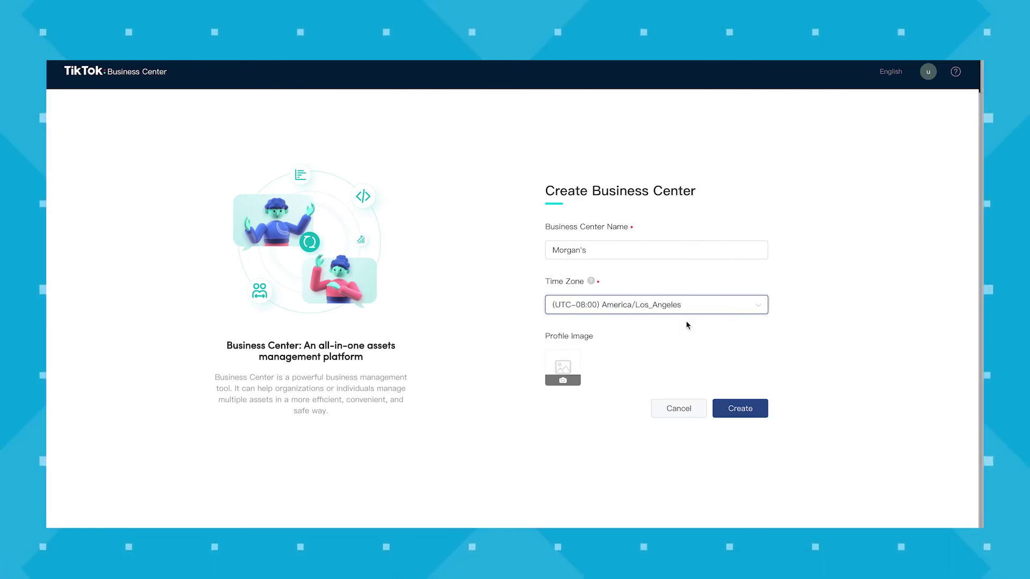
click(735, 403)
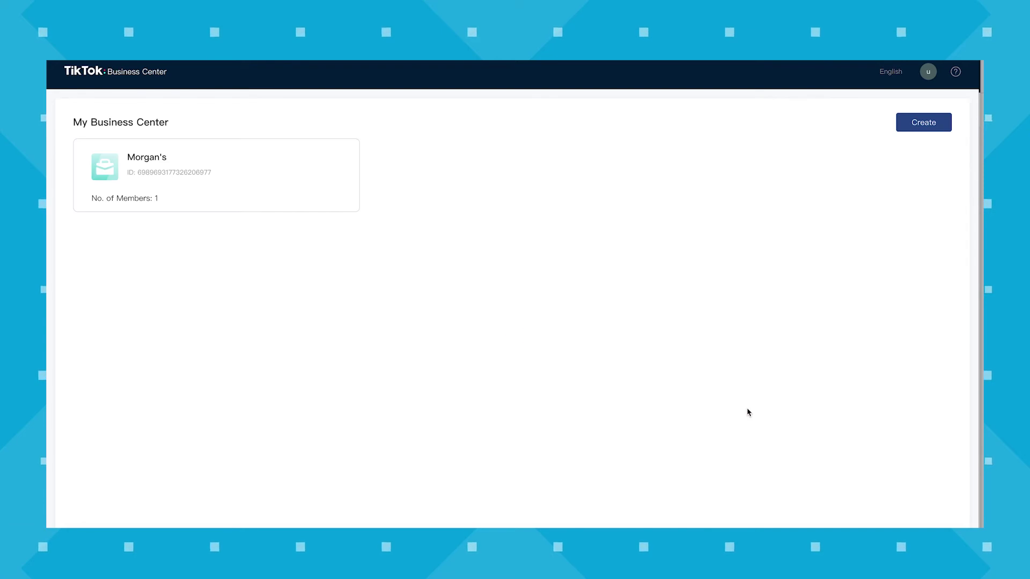
Open the new Business Center, go through its welcome tour and review the trends and ad account sections of the overview.
click(251, 188)
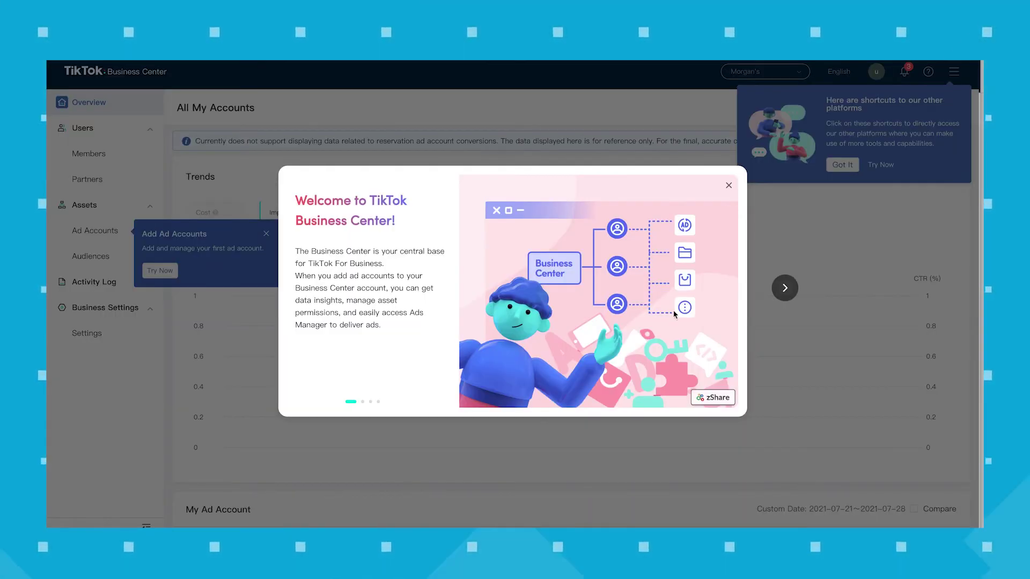
click(785, 288)
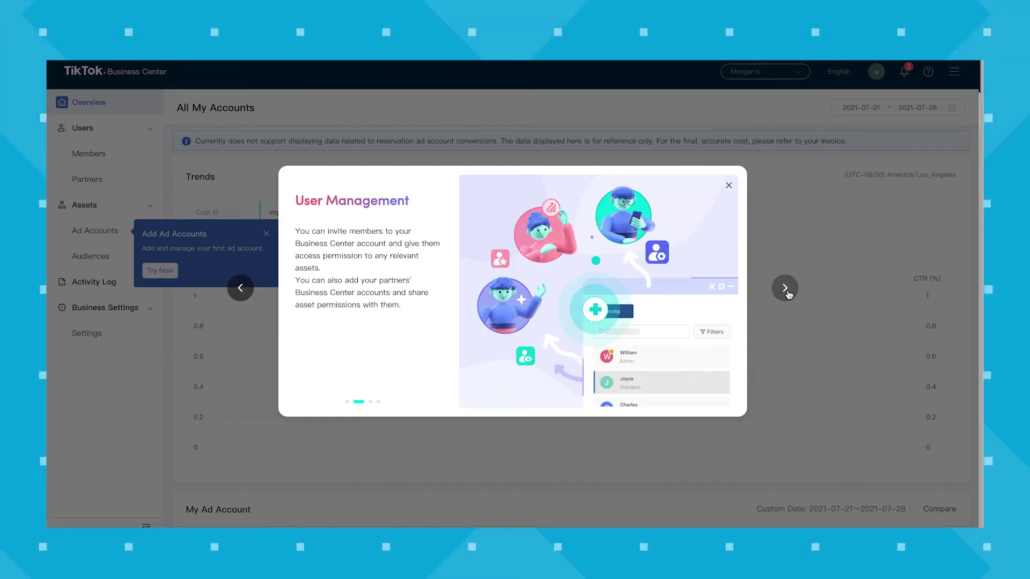
click(786, 289)
click(786, 290)
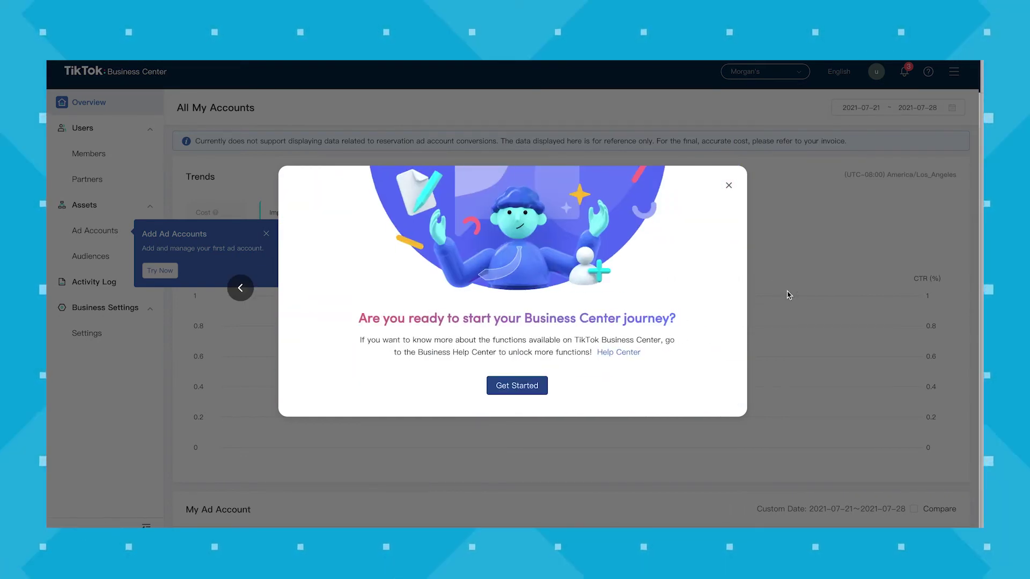
click(536, 385)
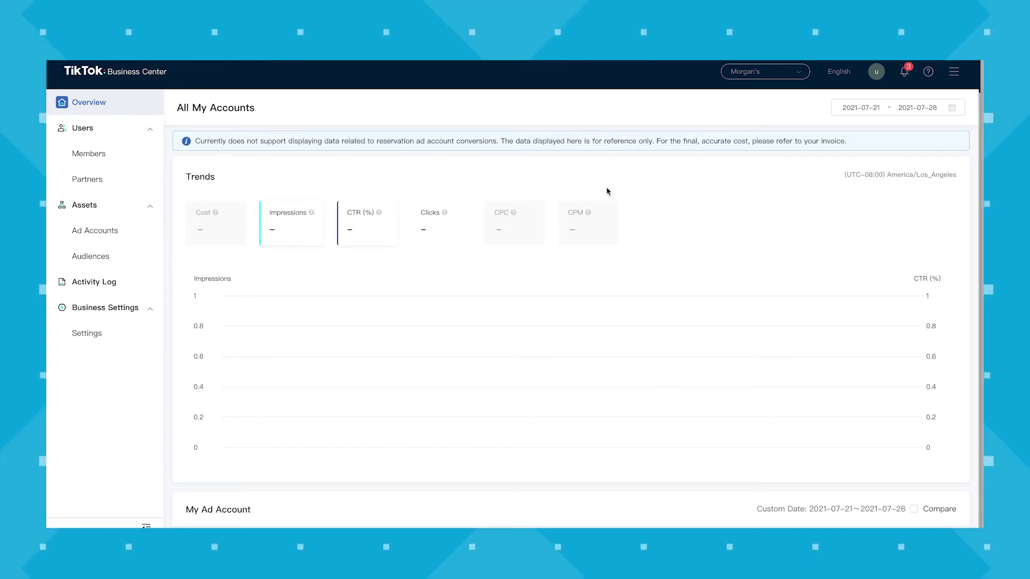
scroll(806, 209, down, 3)
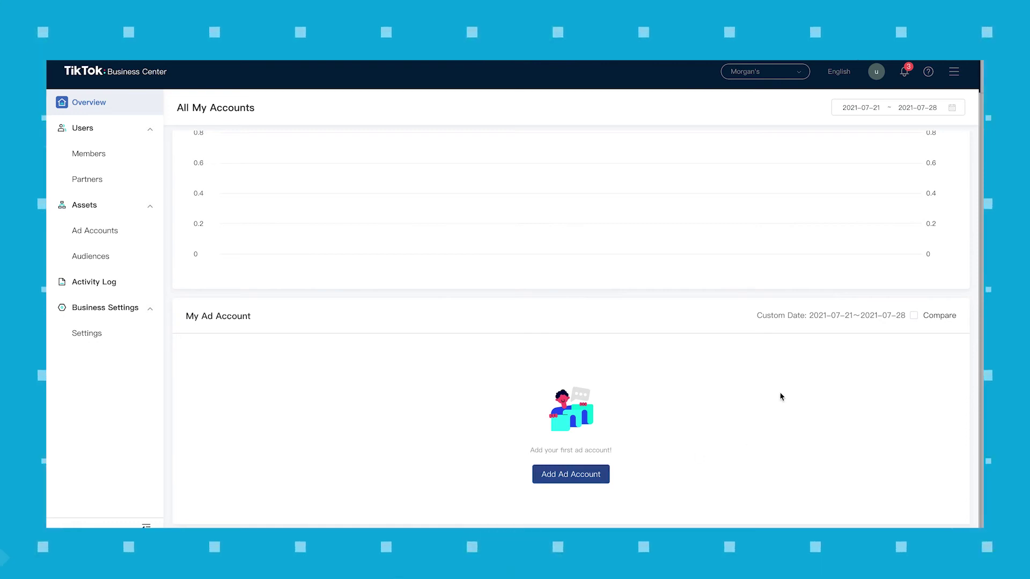
scroll(781, 384, up, 3)
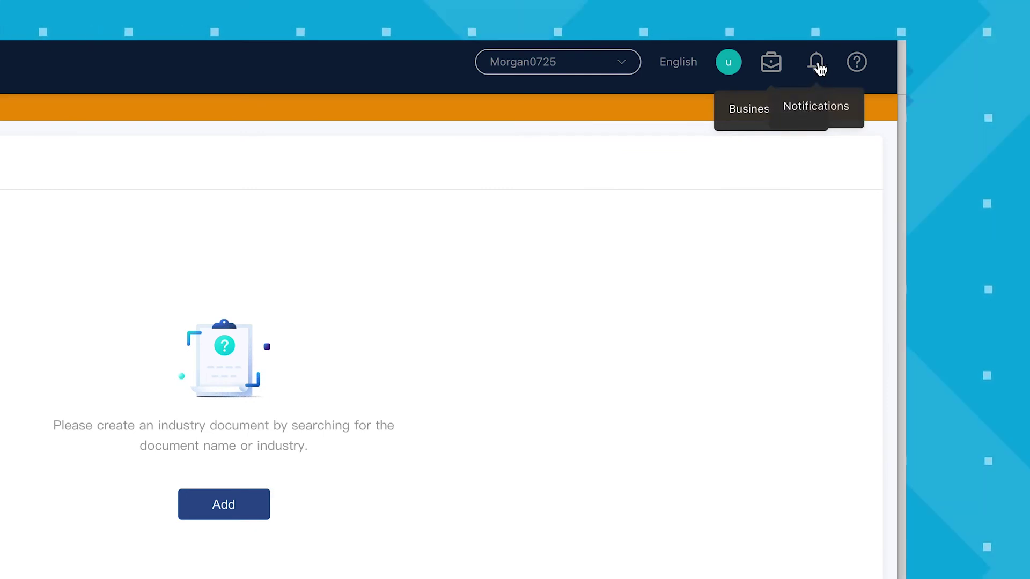
Return to TikTok Ads Manager and look through all notifications and the notification subscriptions.
click(816, 63)
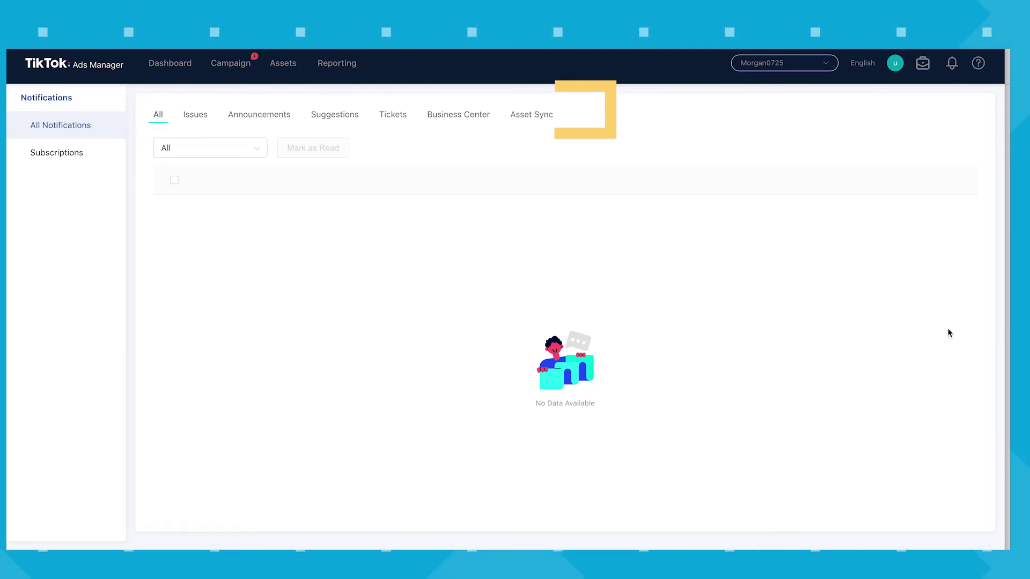
click(74, 154)
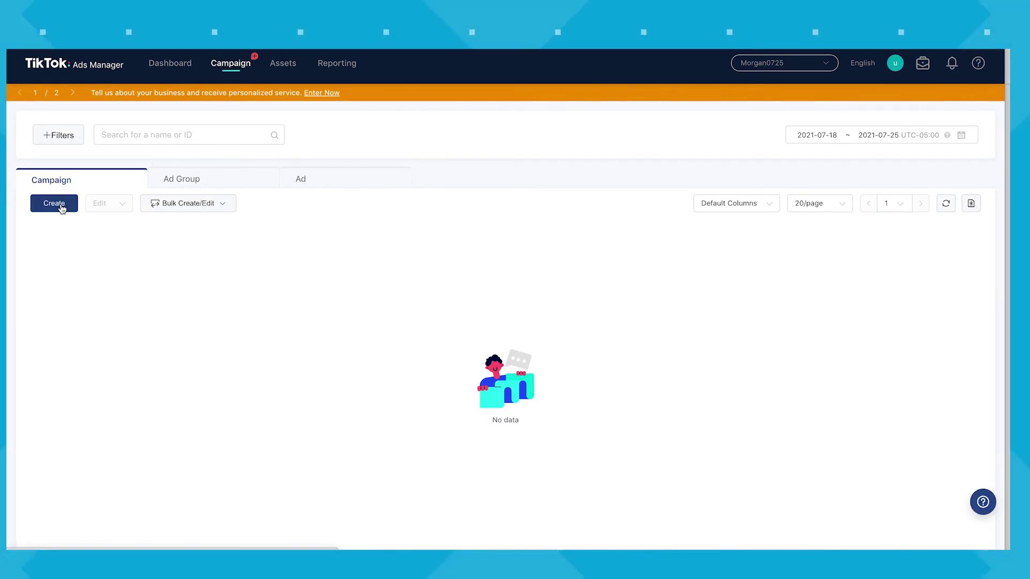
Start a campaign in Simplified Mode with "- July Sale" in its name, and name the ad group "Summer Bags - On Sale".
click(62, 208)
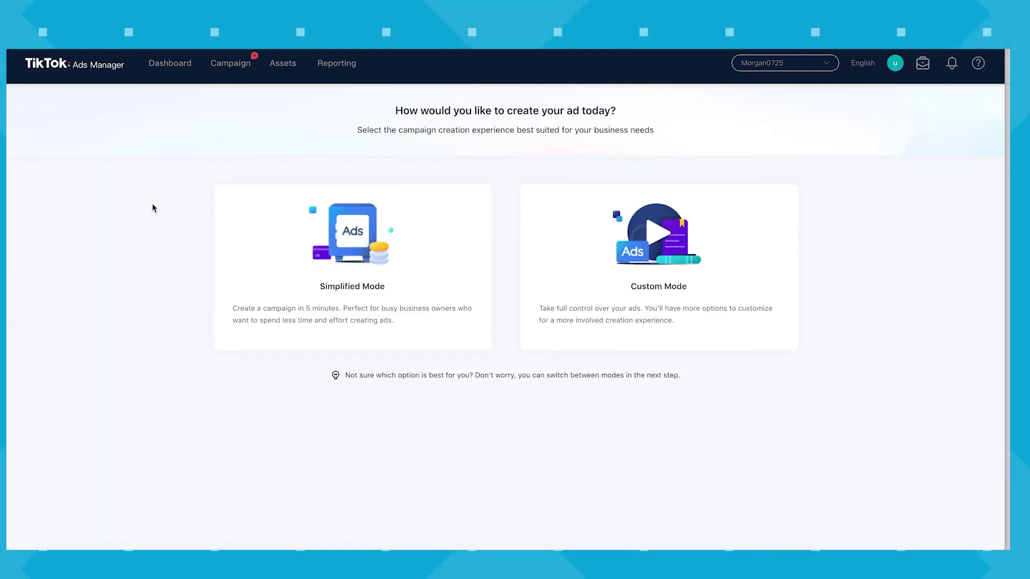
click(320, 288)
text(- July Sale Pa)
key(BackSpace)
key(BackSpace)
key(BackSpace)
text(H)
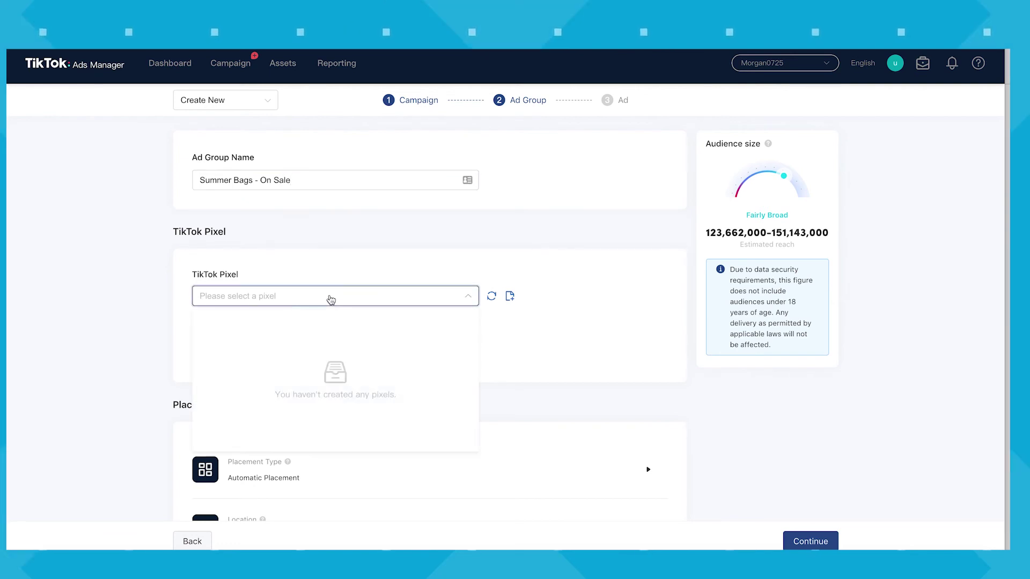
Review the ad group's pixel selection, placement type with its audience actions, and available target locations.
click(572, 357)
scroll(537, 348, down, 2)
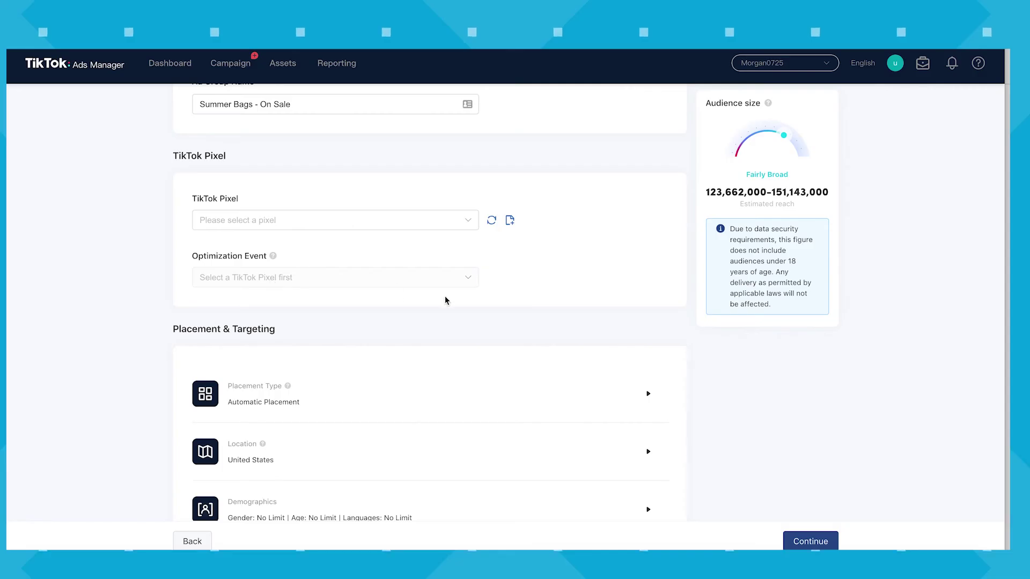
scroll(445, 296, down, 2)
click(483, 290)
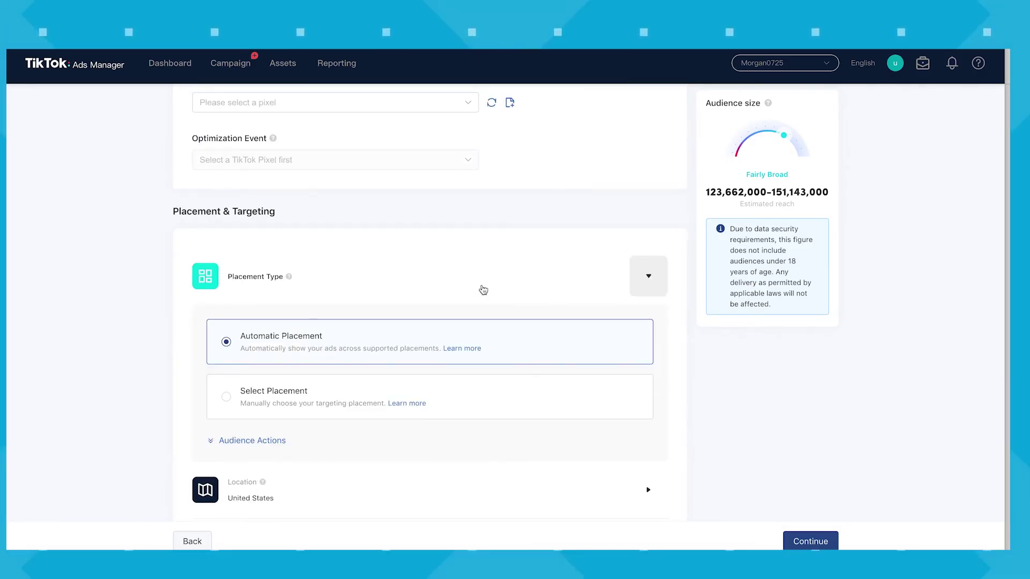
scroll(288, 304, down, 1)
click(236, 342)
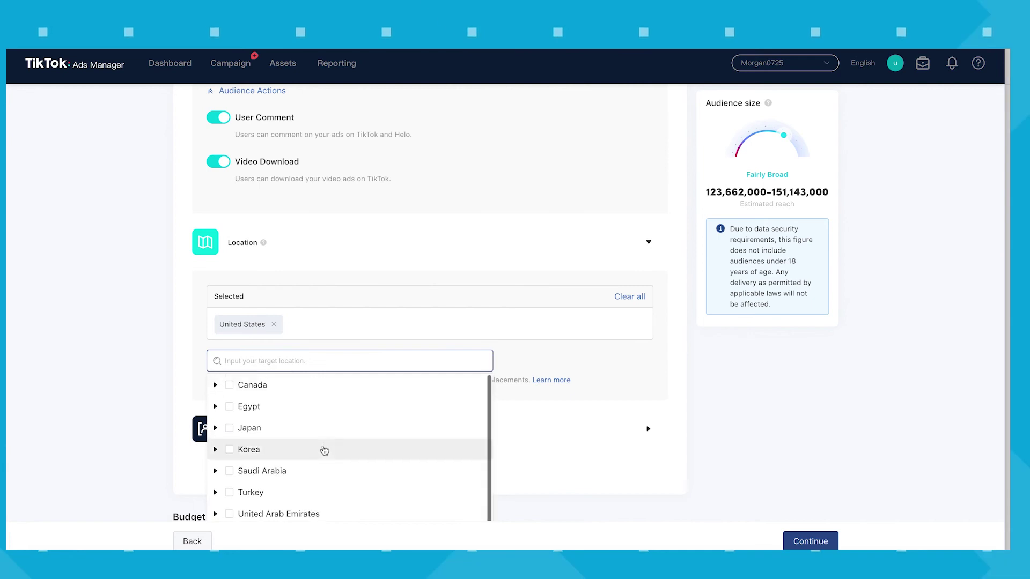
click(173, 382)
Adjust the ad group's demographic targeting and search the additional targeting options for "bags".
click(490, 415)
scroll(490, 410, down, 2)
scroll(410, 433, down, 2)
click(409, 432)
scroll(649, 284, down, 2)
click(649, 284)
click(271, 361)
text(bags)
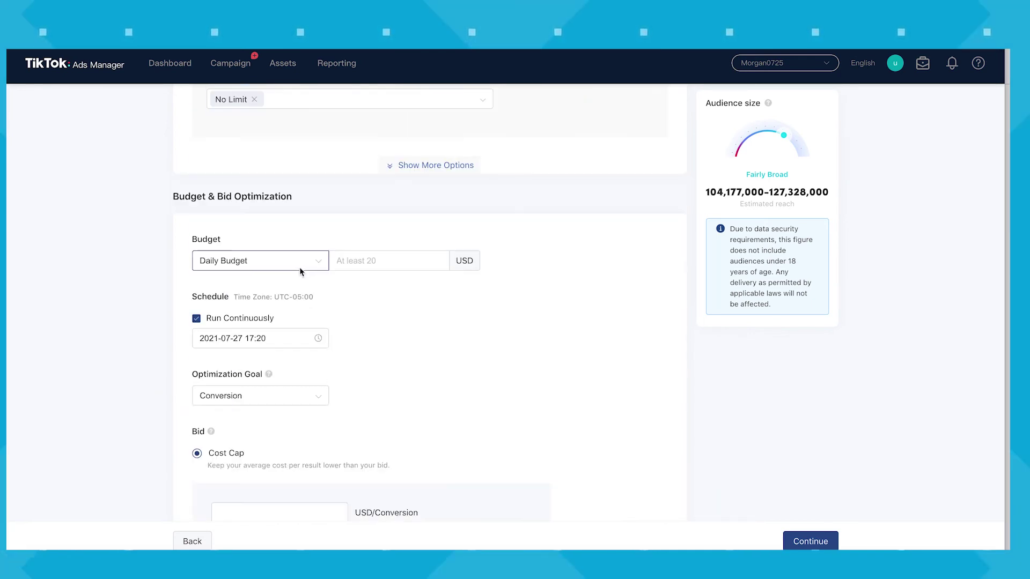
Configure the budget and bid optimization with a 20.00 USD daily budget, the Conversion goal and the Lowest Cost bid.
click(299, 268)
click(232, 282)
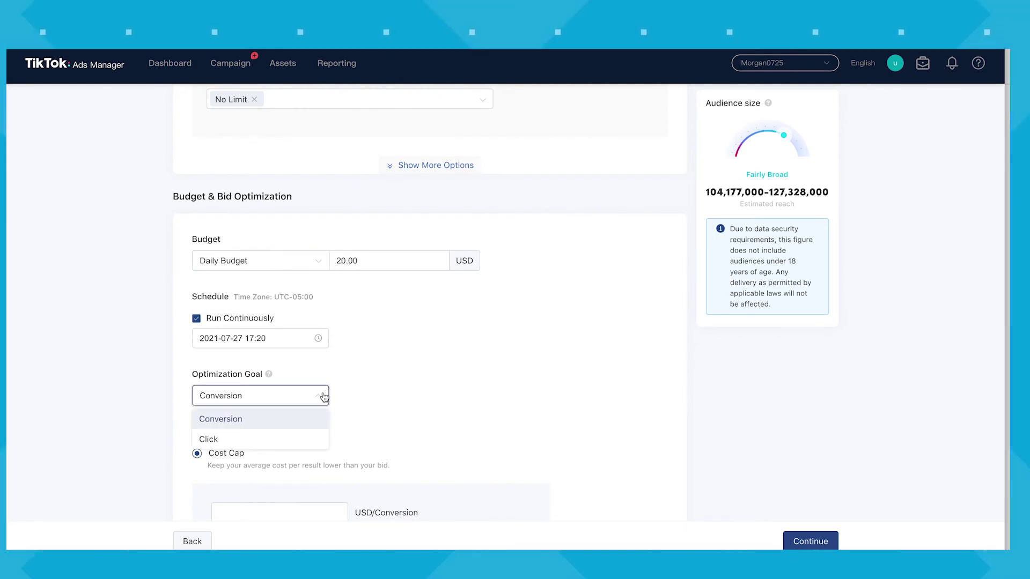
scroll(290, 444, down, 1)
click(304, 378)
scroll(403, 387, down, 3)
mouse_move(202, 236)
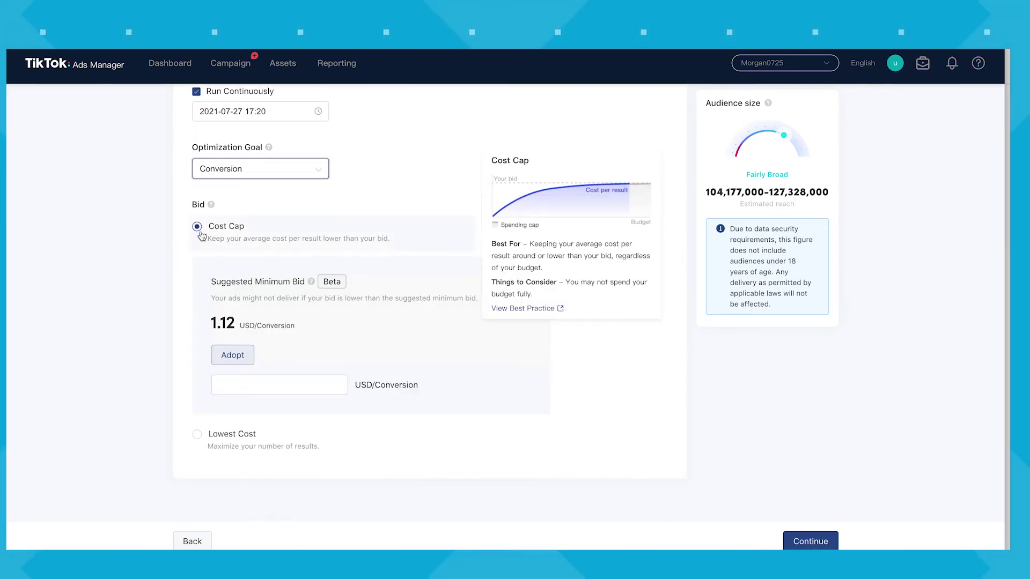
click(197, 435)
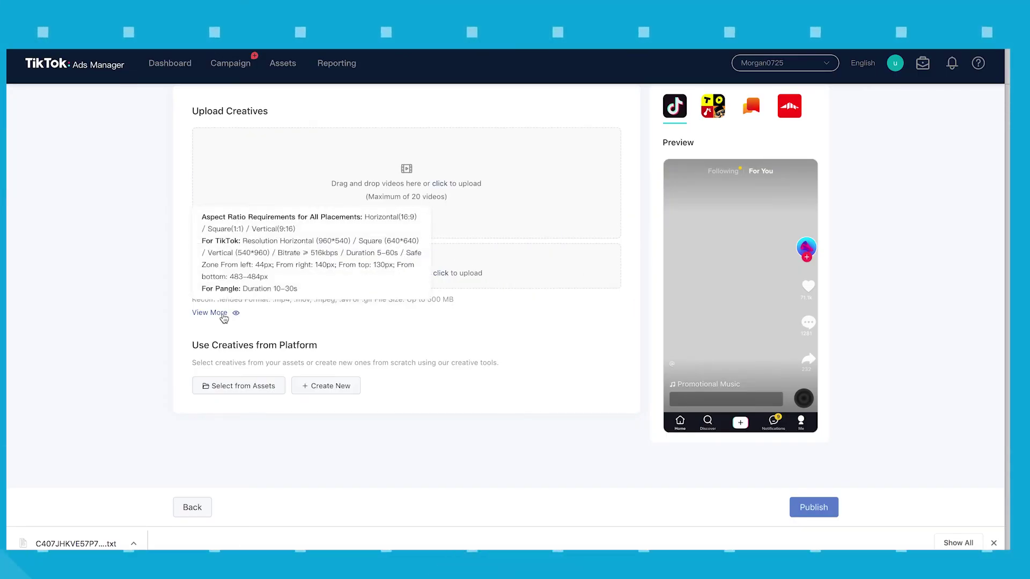
Look through the asset video library and the Create a Video tools for ad creatives, closing each without adding anything.
click(257, 389)
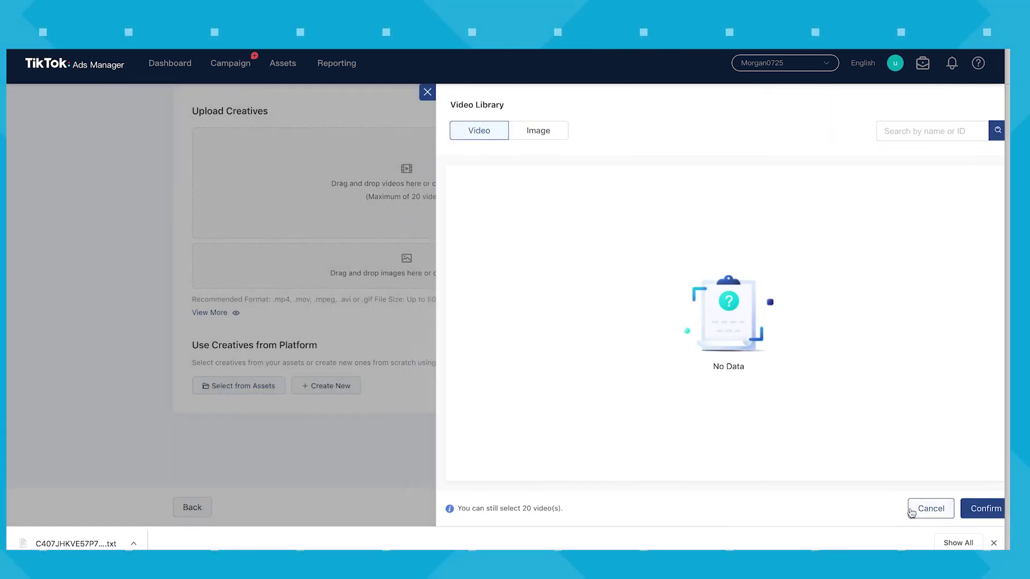
click(912, 513)
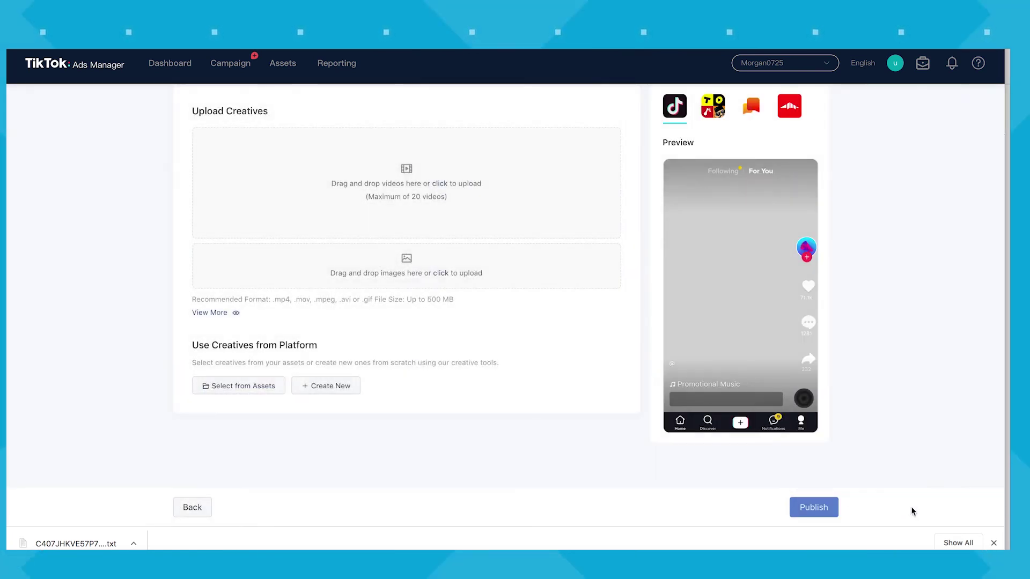
click(328, 387)
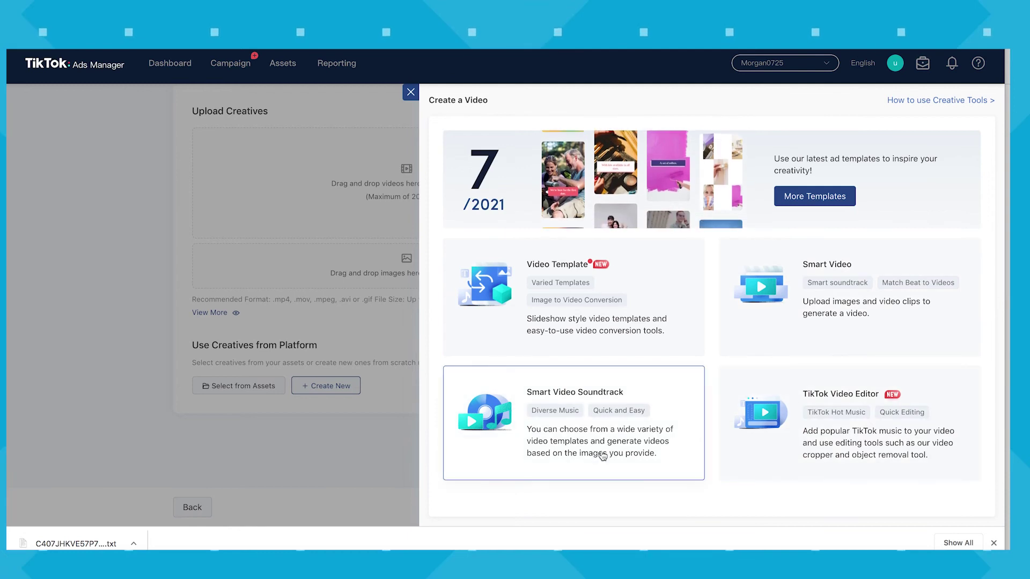
key(Escape)
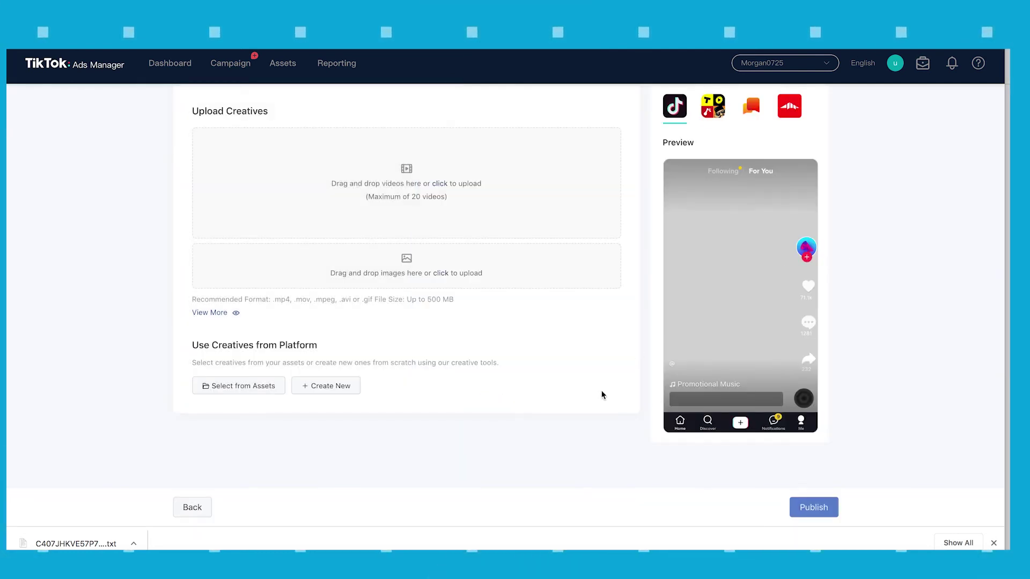